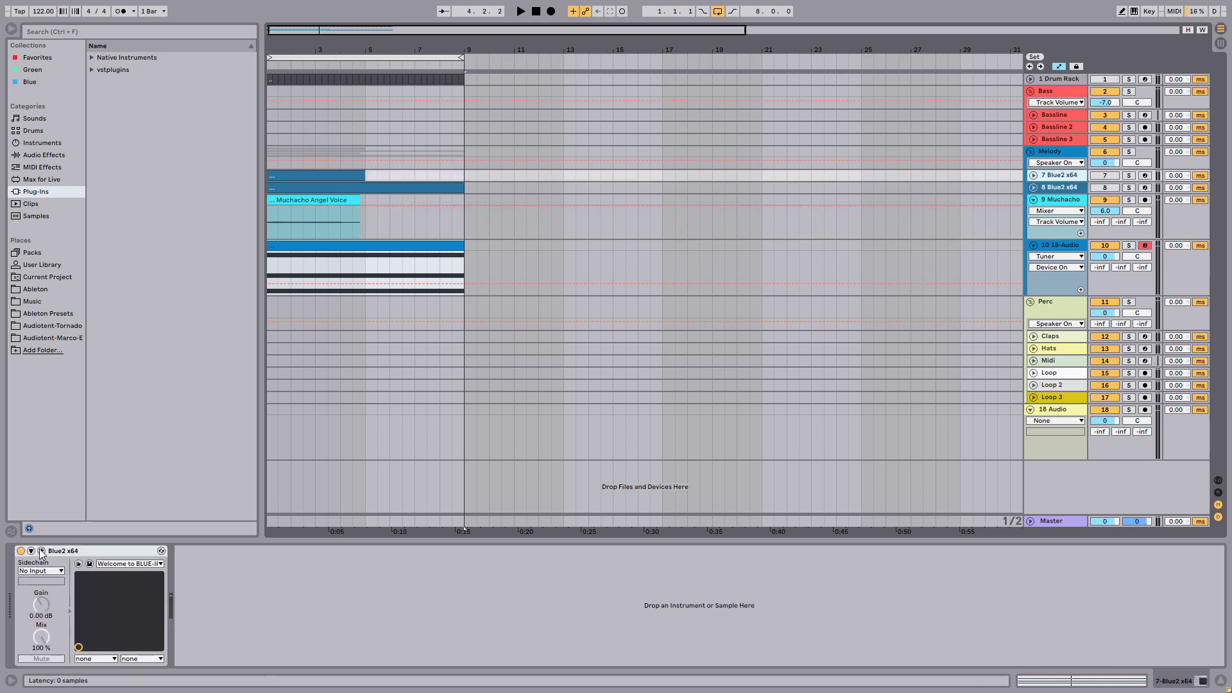
Open the Blue2 instrument on track 7, solo the track, play it back briefly and close the instrument window.
{"action": "left_click", "coordinate": [41, 551]}
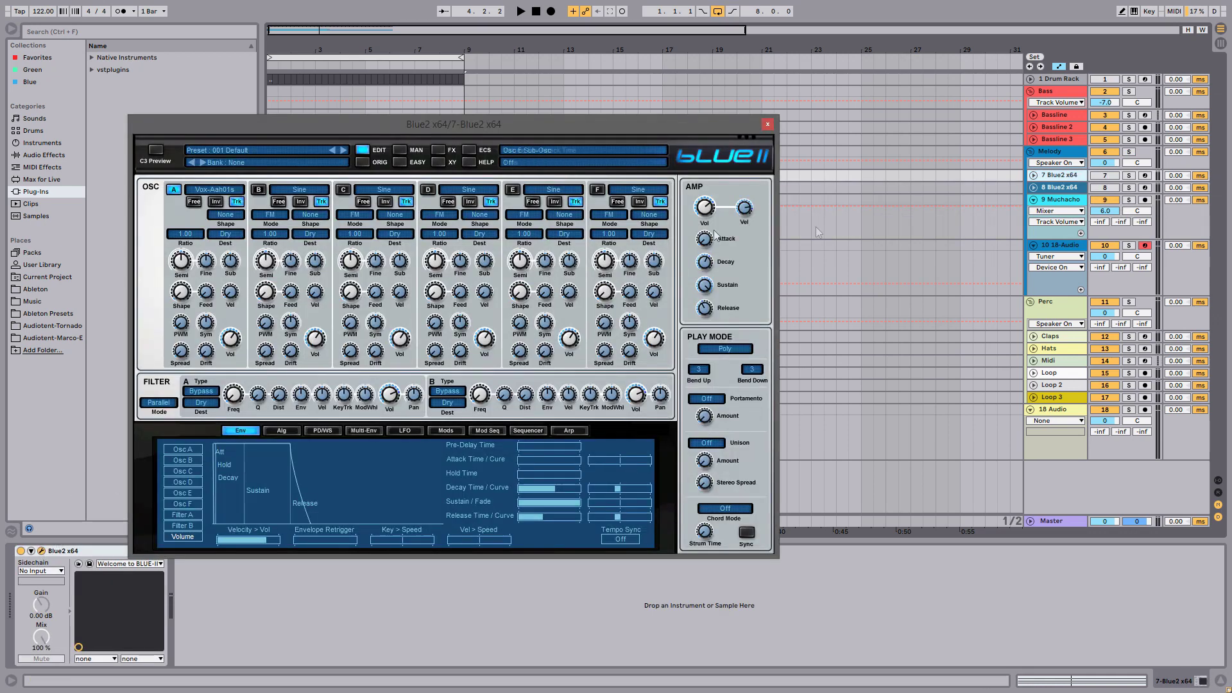
{"action": "left_click", "coordinate": [1129, 178]}
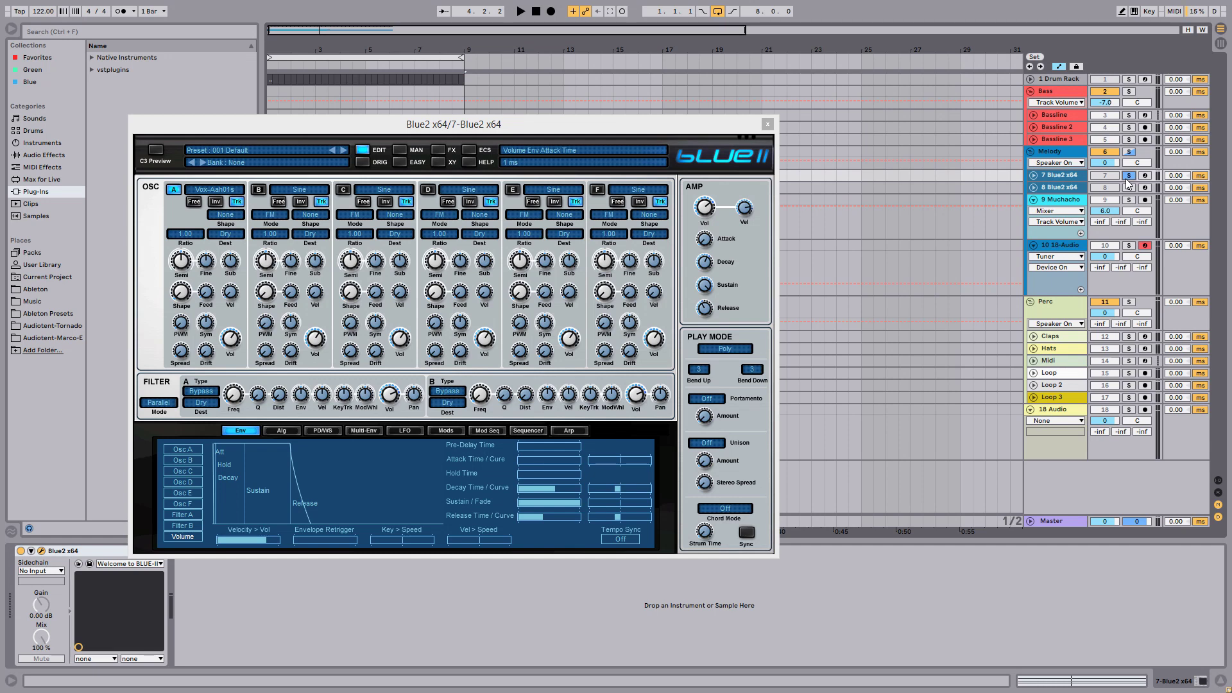
{"action": "key", "text": "space"}
{"action": "key", "text": "space"}
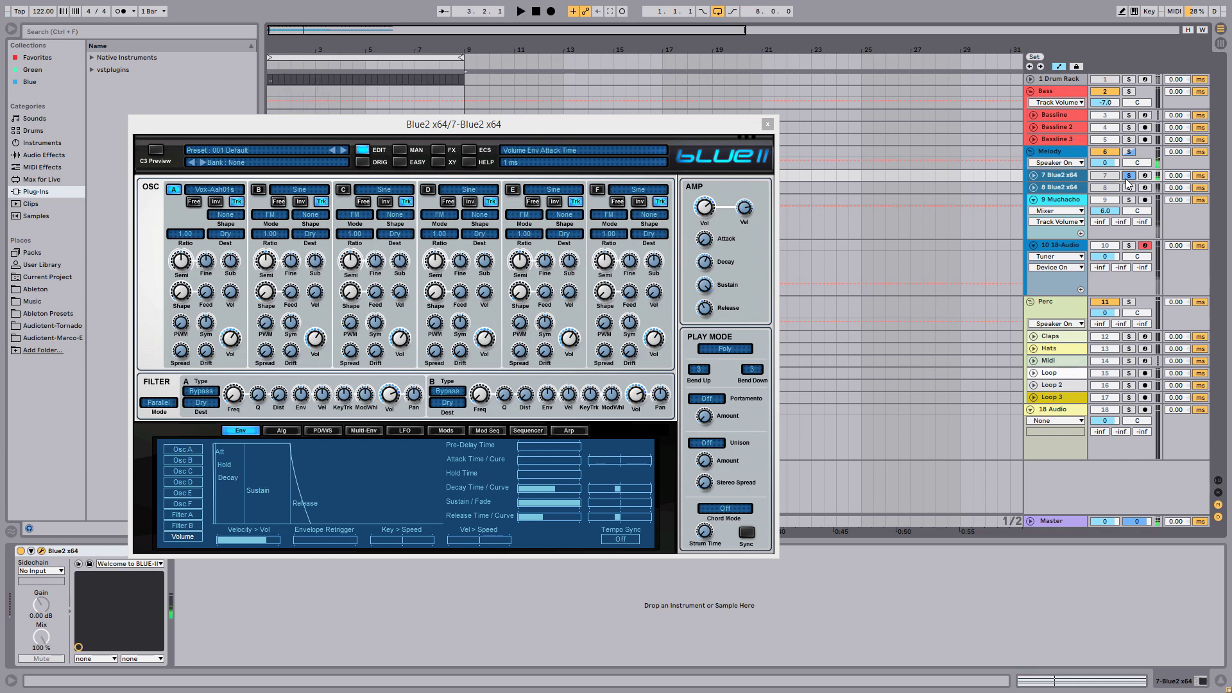
{"action": "left_click", "coordinate": [769, 124]}
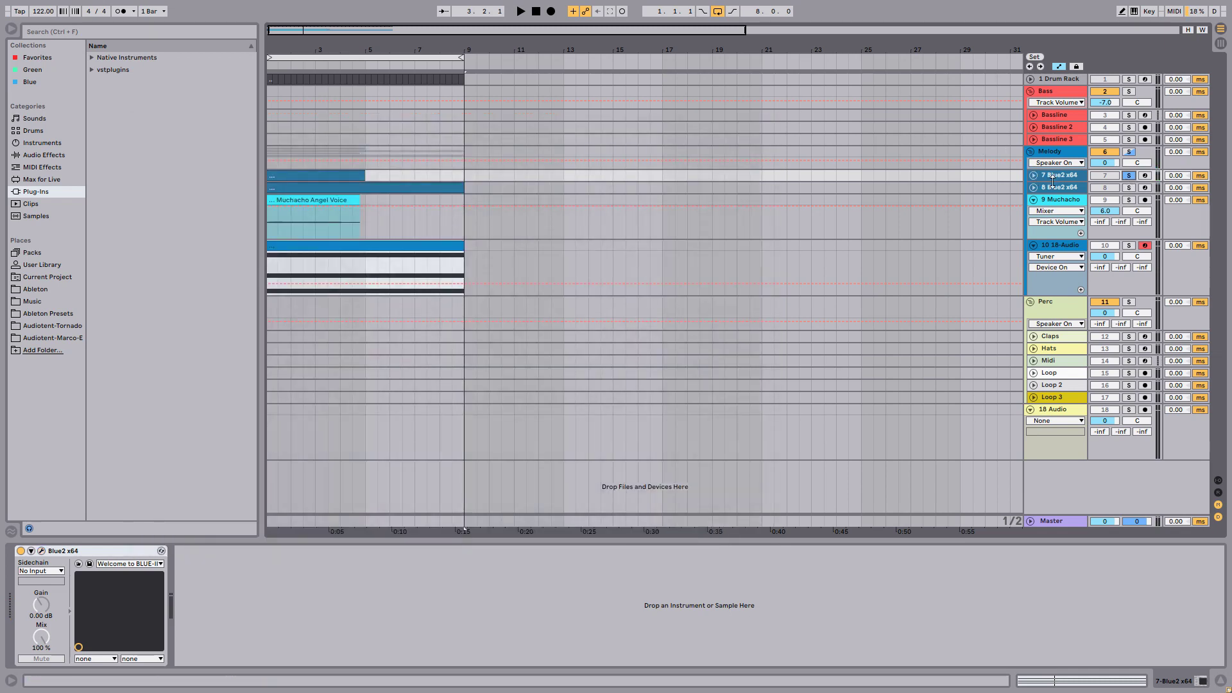
Unfold and solo the second Blue2 track (track 8), and listen to its part.
{"action": "left_click", "coordinate": [1034, 187]}
{"action": "left_click", "coordinate": [1129, 187]}
{"action": "key", "text": "space"}
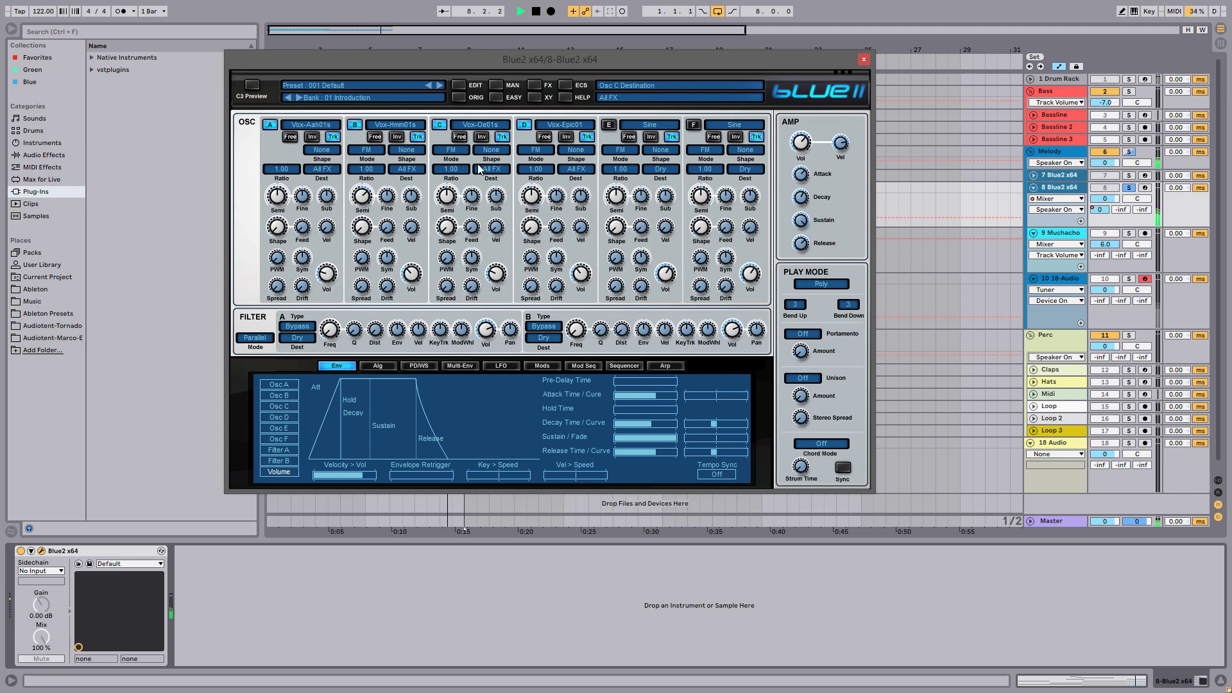
{"action": "key", "text": "space"}
{"action": "left_click", "coordinate": [864, 61]}
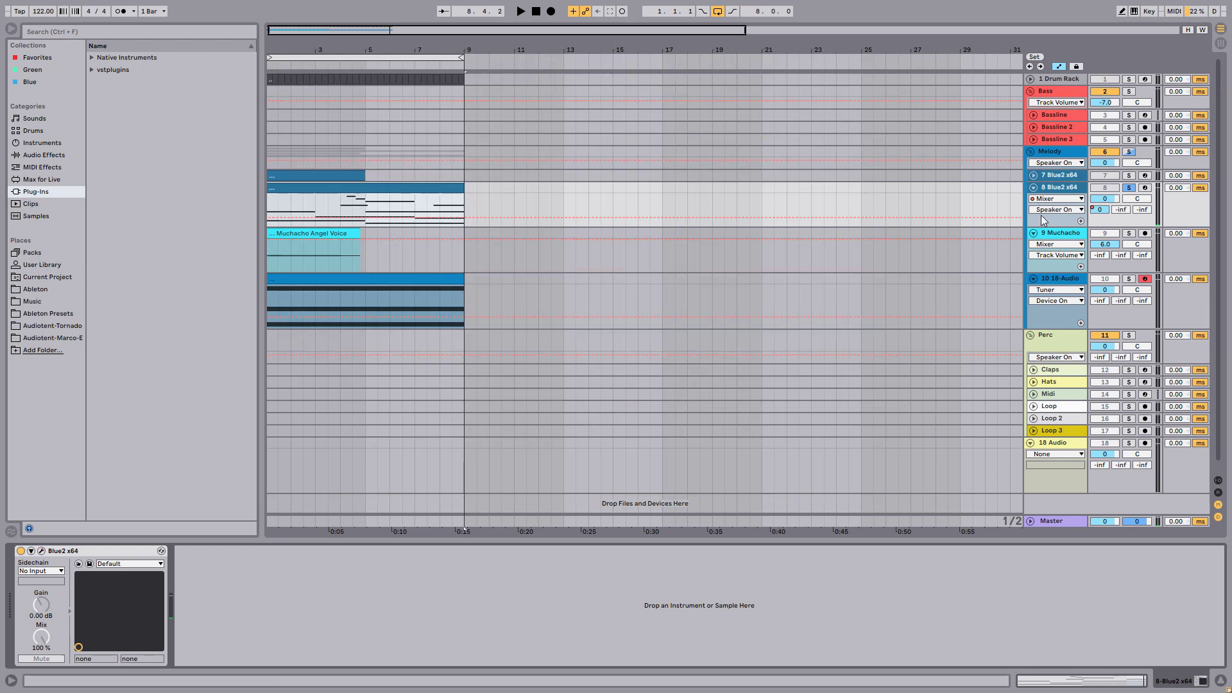
Turn on the Tuner on the 10 18-Audio track and place it before Tantra in the device chain.
{"action": "left_click", "coordinate": [1050, 279]}
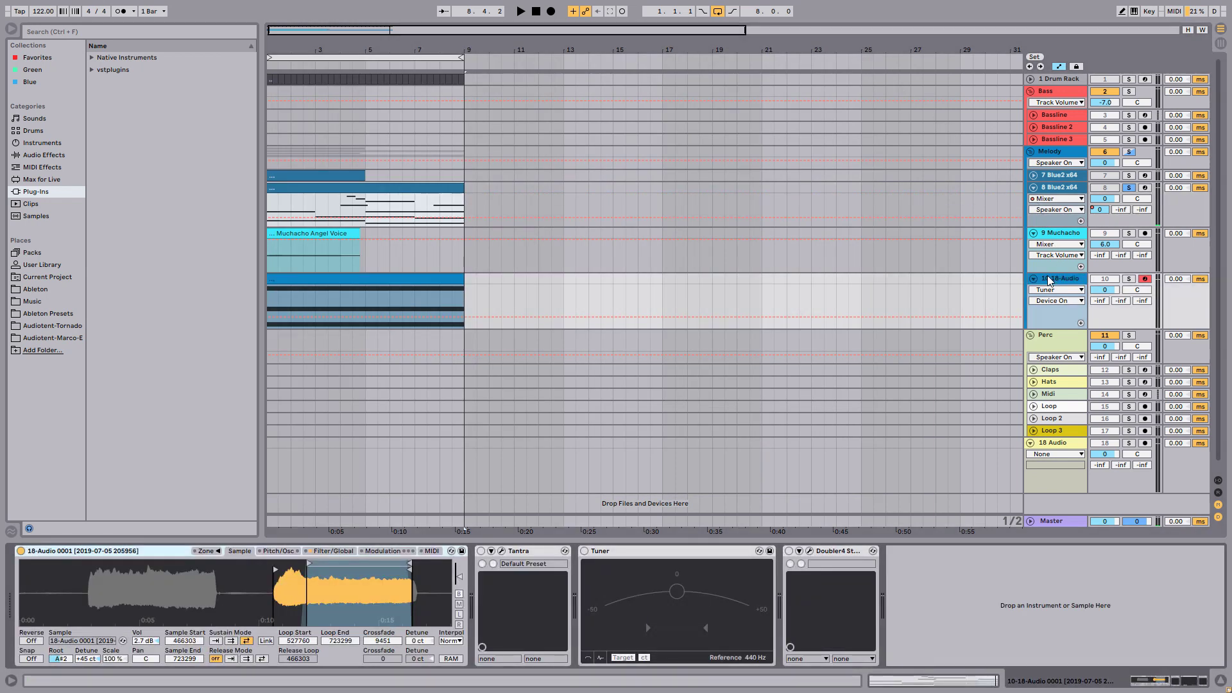
{"action": "left_click", "coordinate": [585, 551]}
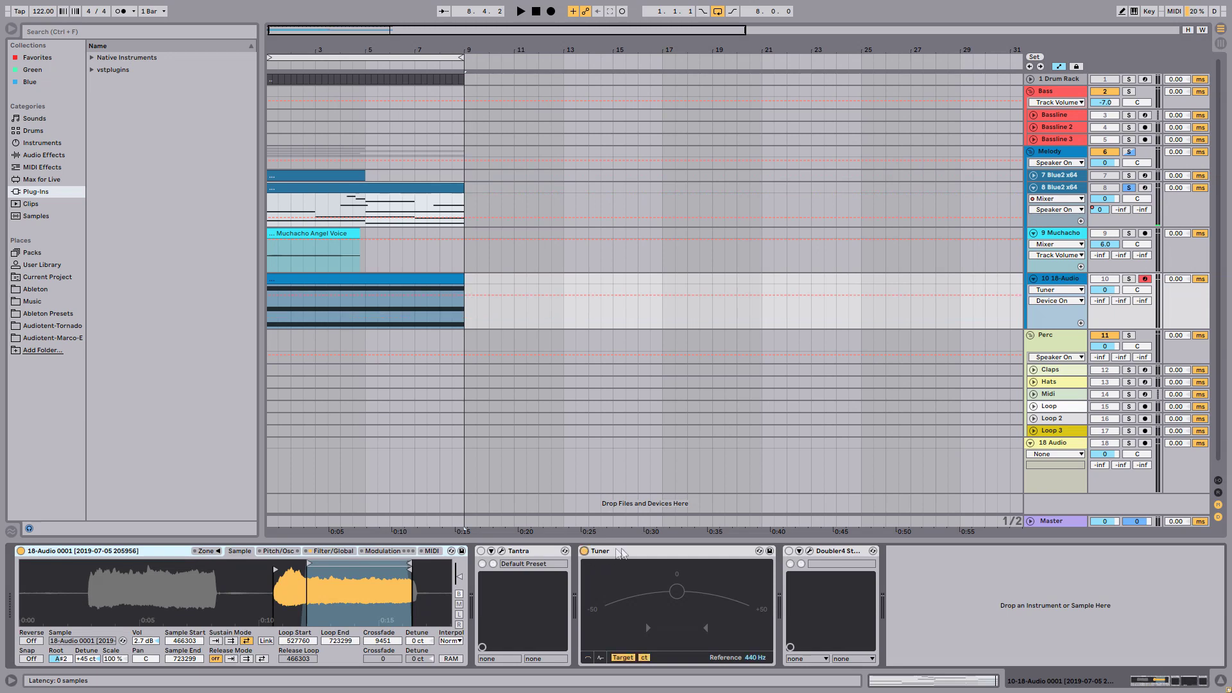
{"action": "left_click_drag", "start_coordinate": [535, 564], "coordinate": [780, 571]}
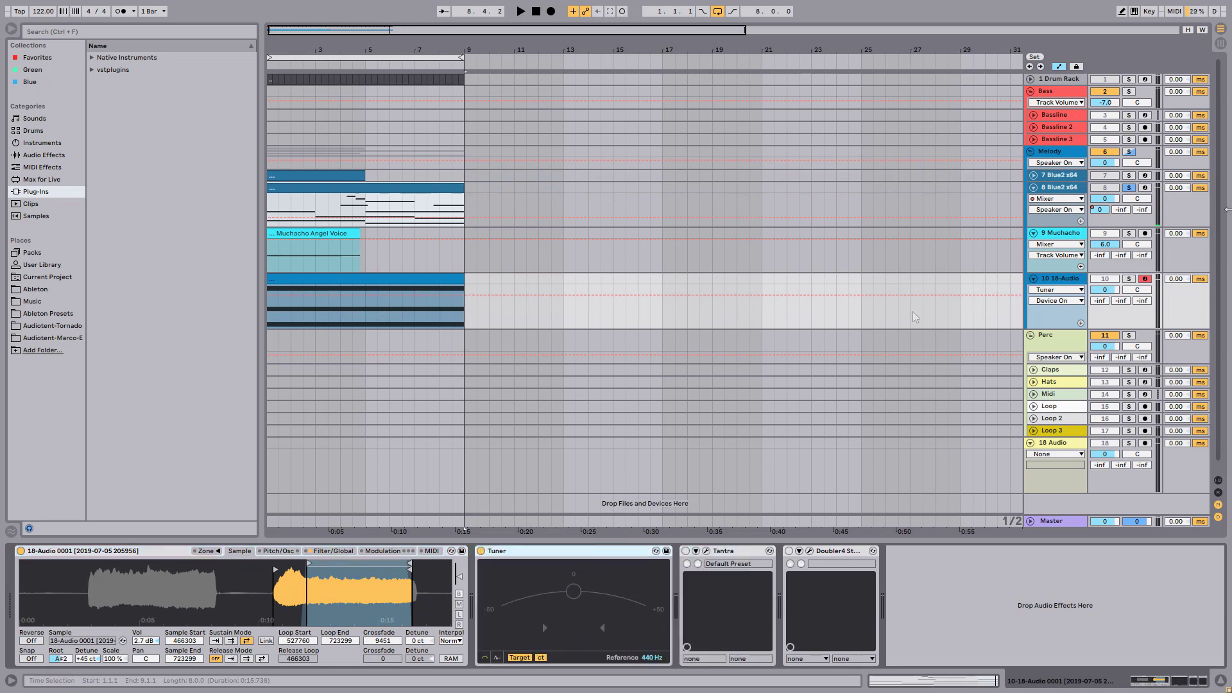
Solo the 10 18-Audio track and play back its sampled vocal part.
{"action": "left_click", "coordinate": [1130, 280]}
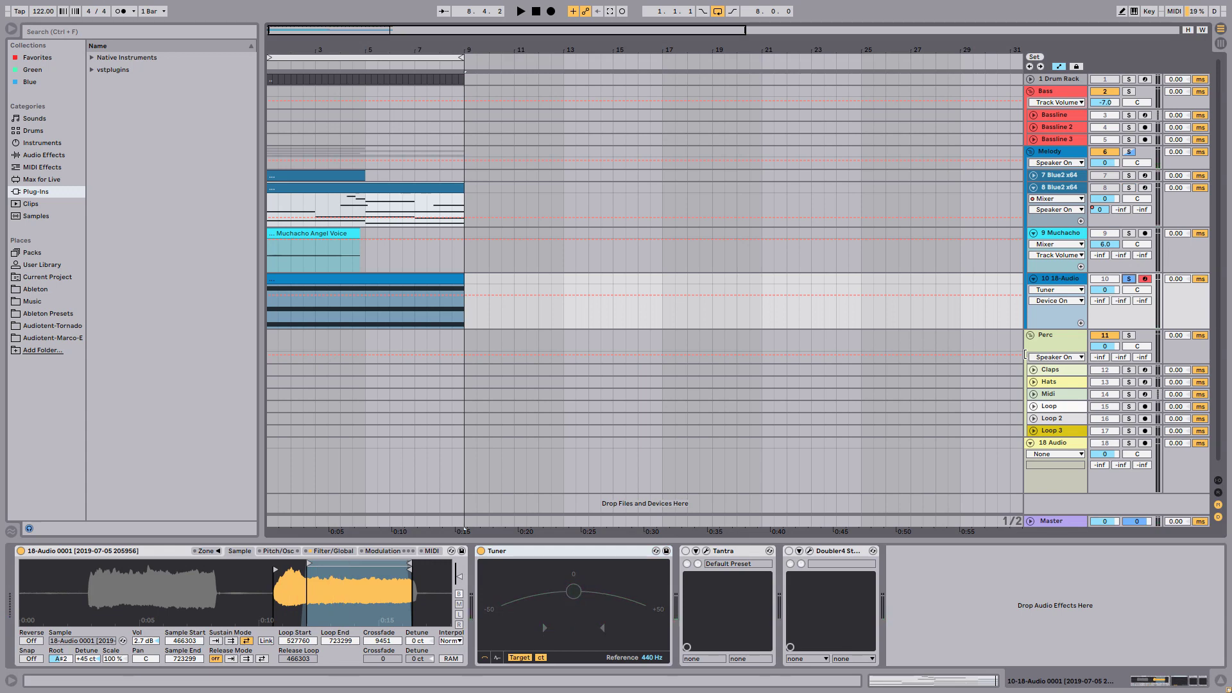
{"action": "key", "text": "space"}
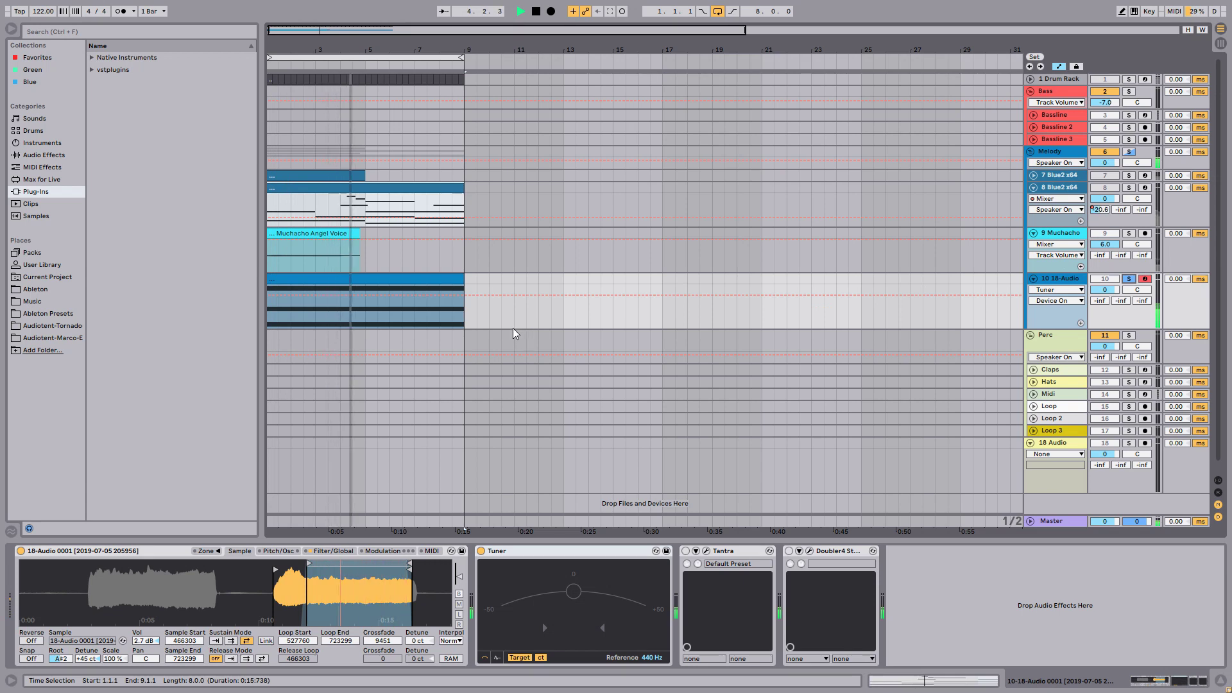
{"action": "key", "text": "space"}
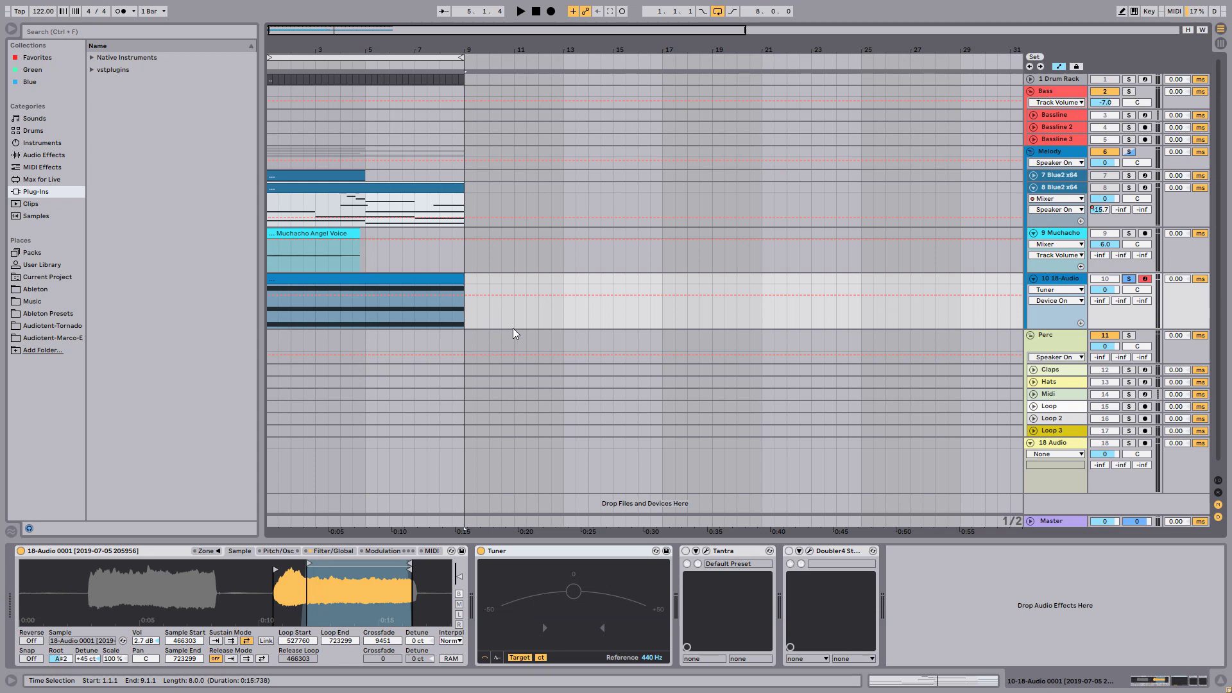
Open and activate Doubler4 Stereo on the 10 18-Audio track, and load its Basic Doubler preset.
{"action": "left_click", "coordinate": [810, 551]}
{"action": "left_click", "coordinate": [791, 551]}
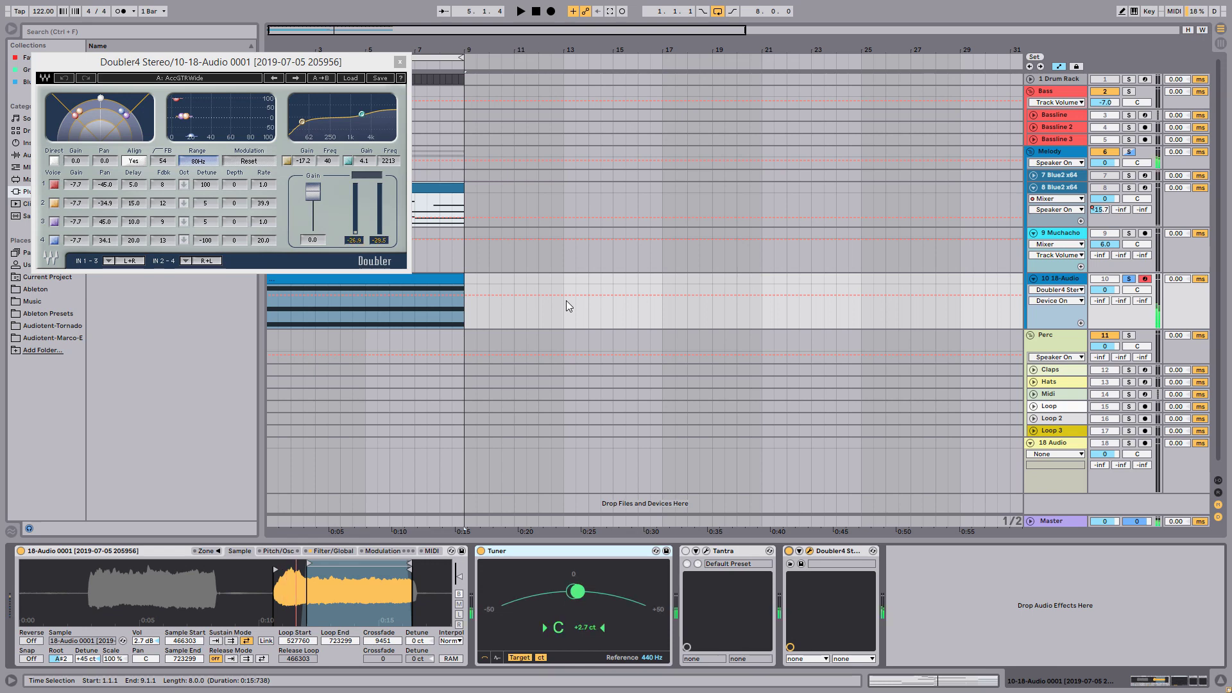
{"action": "left_click", "coordinate": [349, 78]}
{"action": "left_click", "coordinate": [393, 149]}
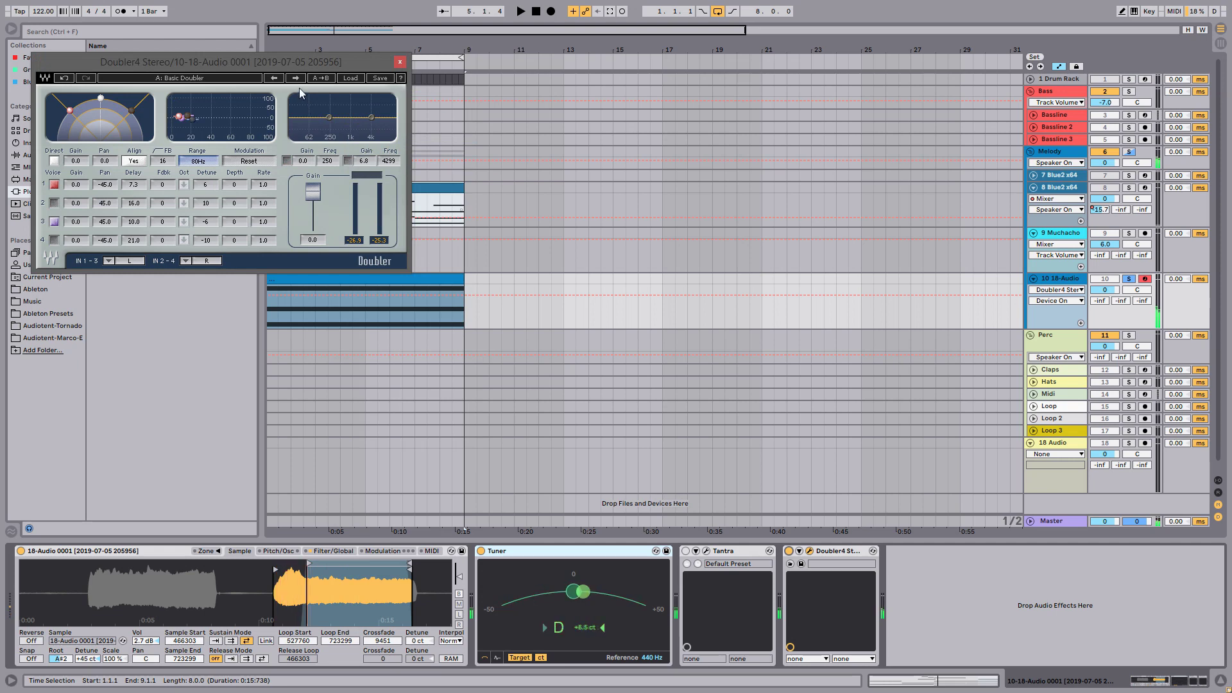
Switch the Doubler to setup B and load the Talking Percussion preset there.
{"action": "left_click", "coordinate": [320, 78]}
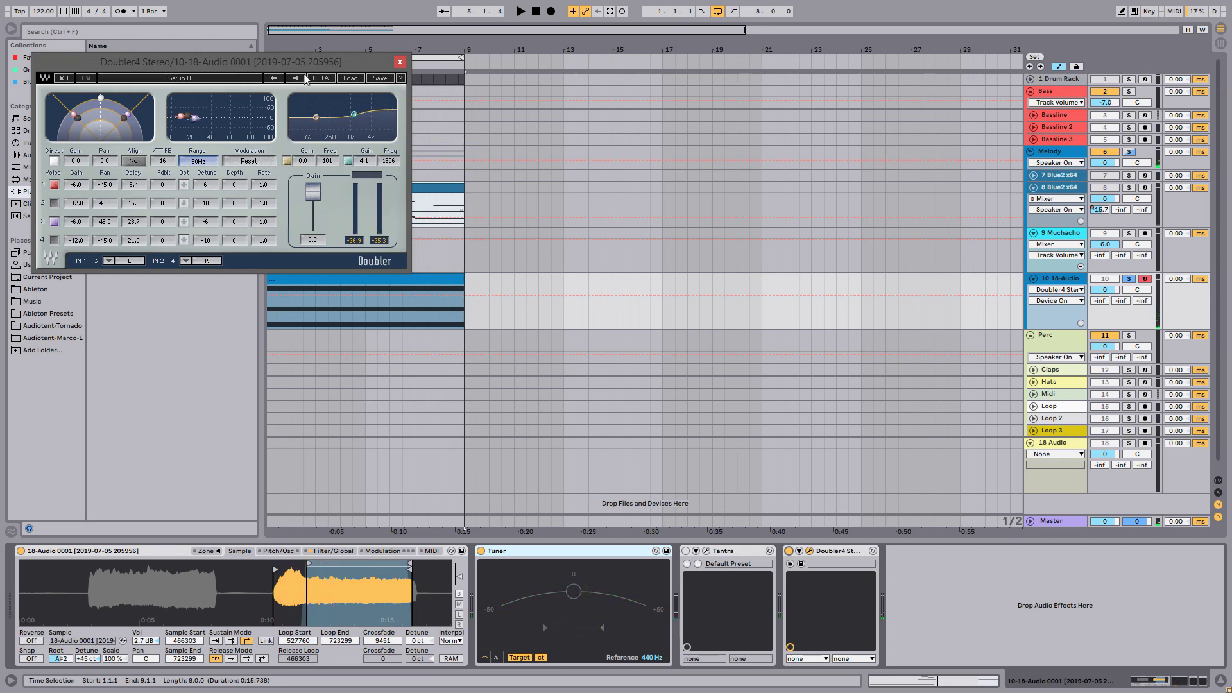
{"action": "left_click", "coordinate": [350, 78]}
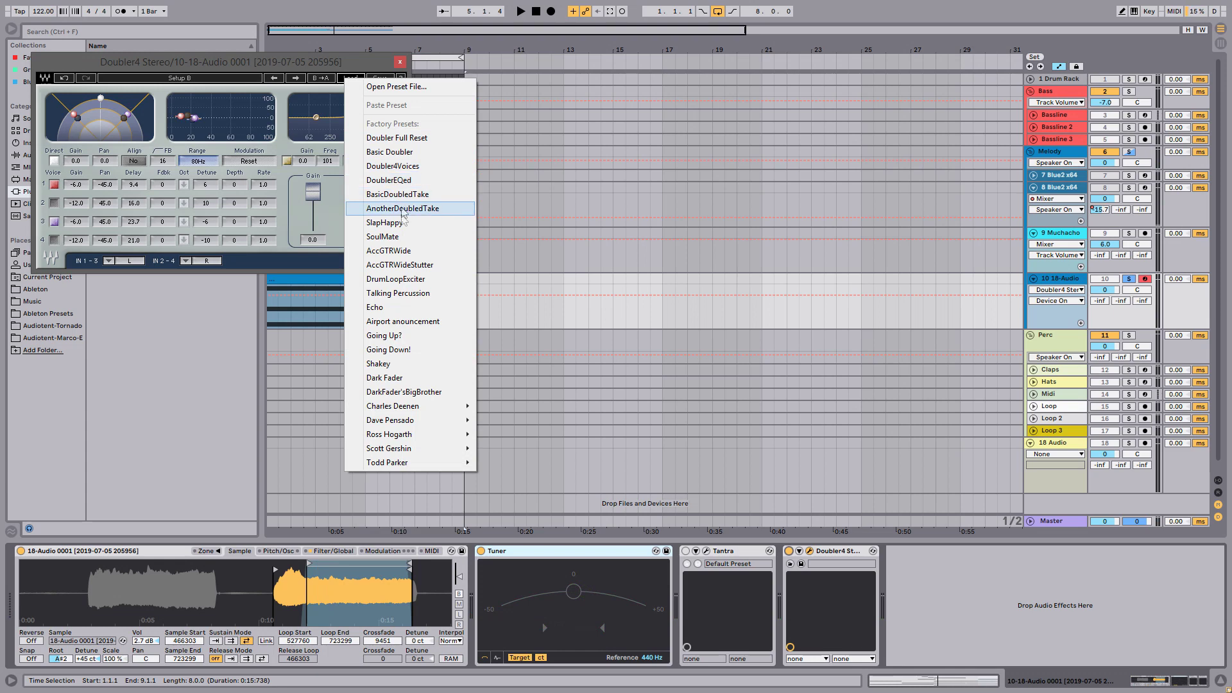
{"action": "left_click", "coordinate": [398, 293]}
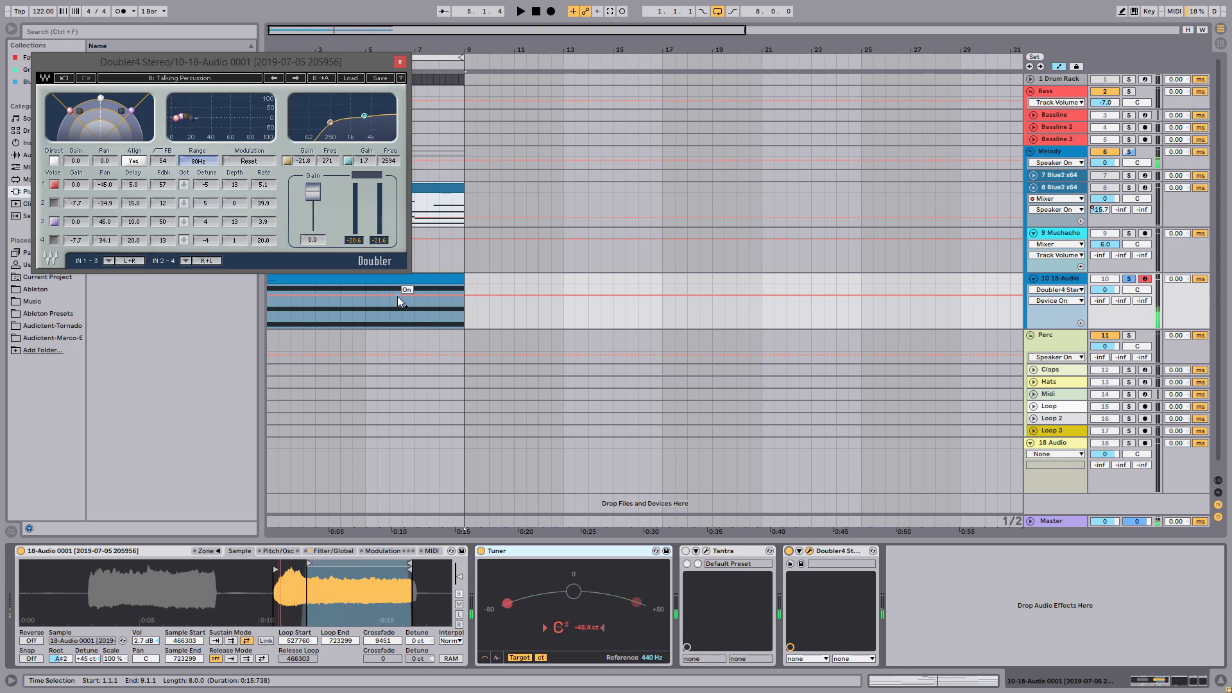
Return the Doubler to the Basic Doubler setup A, close its window and turn the effect off.
{"action": "left_click", "coordinate": [241, 79]}
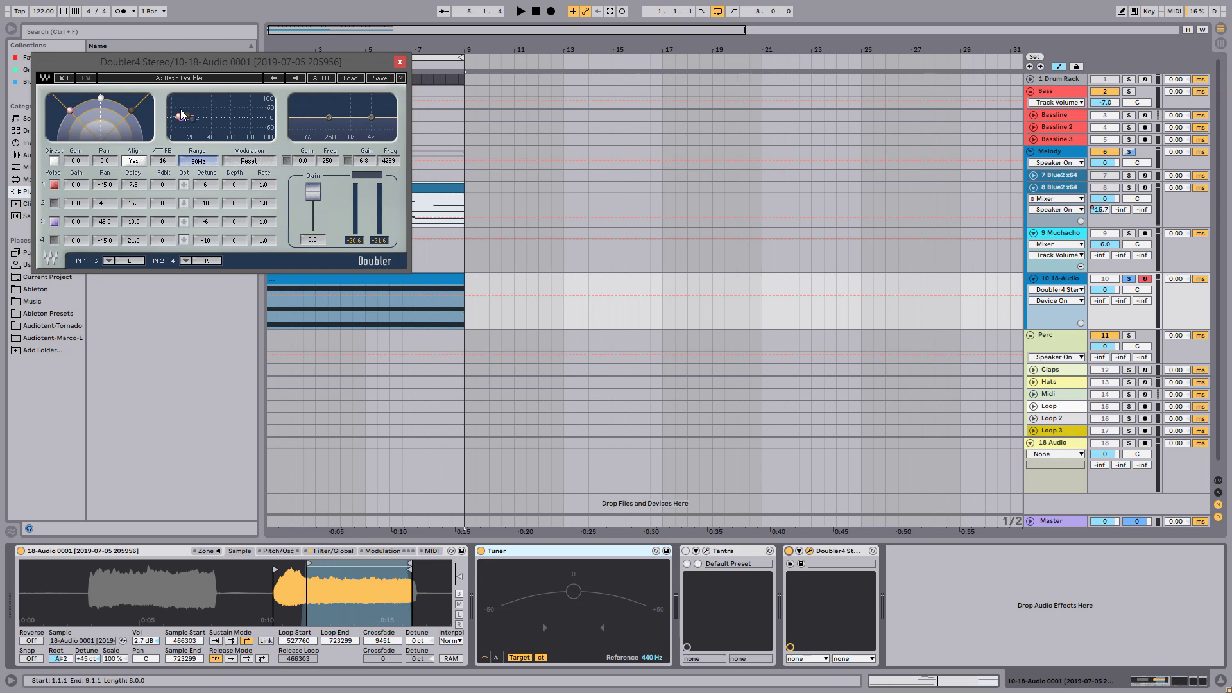
{"action": "left_click", "coordinate": [400, 62]}
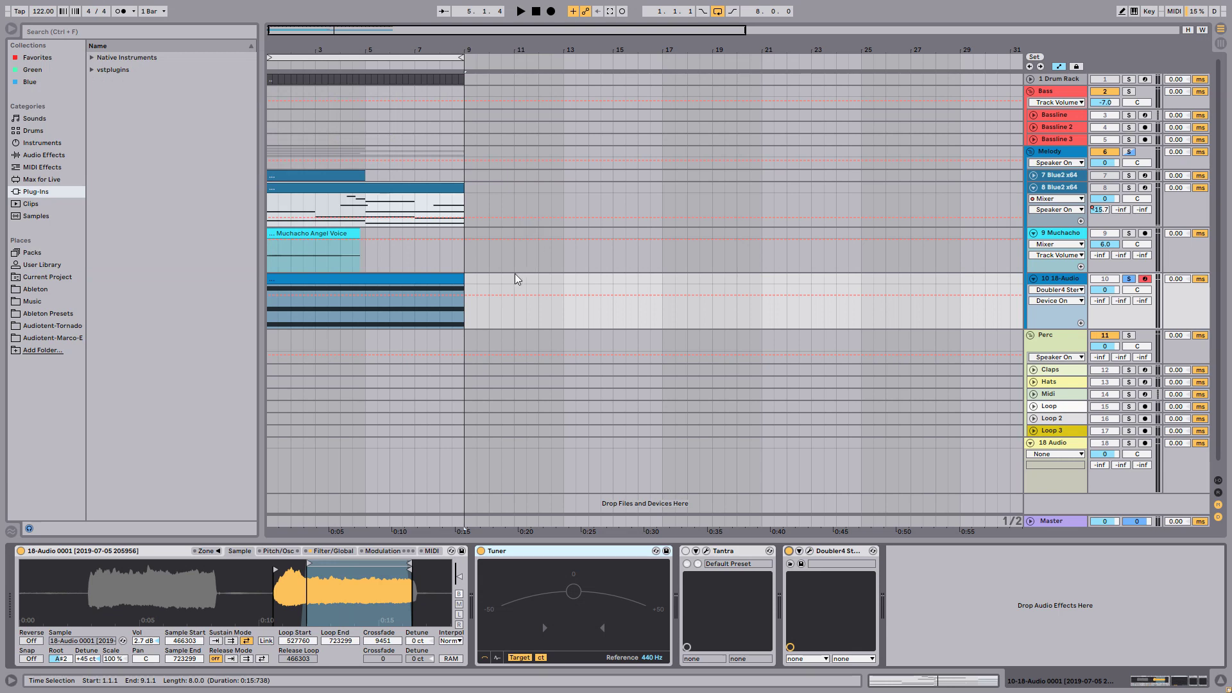
{"action": "left_click", "coordinate": [789, 550]}
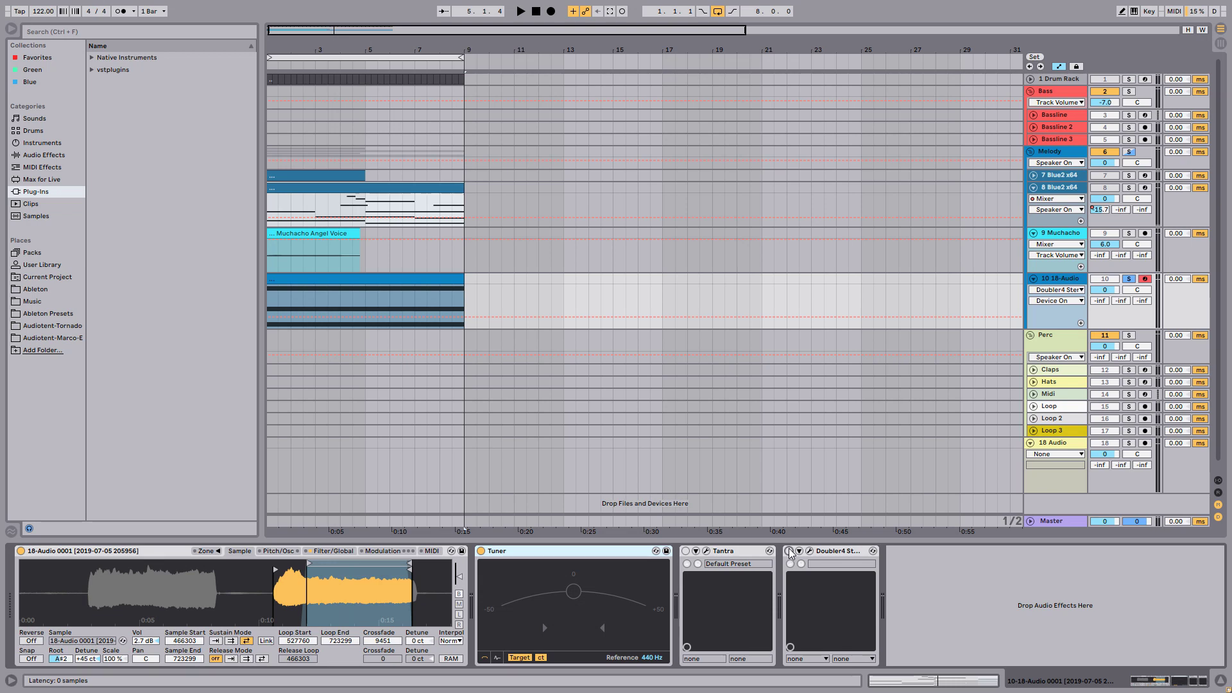
Turn on Tantra and turn off the Tuner, and audition the track through Tantra's Muchacho Voice preset.
{"action": "left_click", "coordinate": [686, 551]}
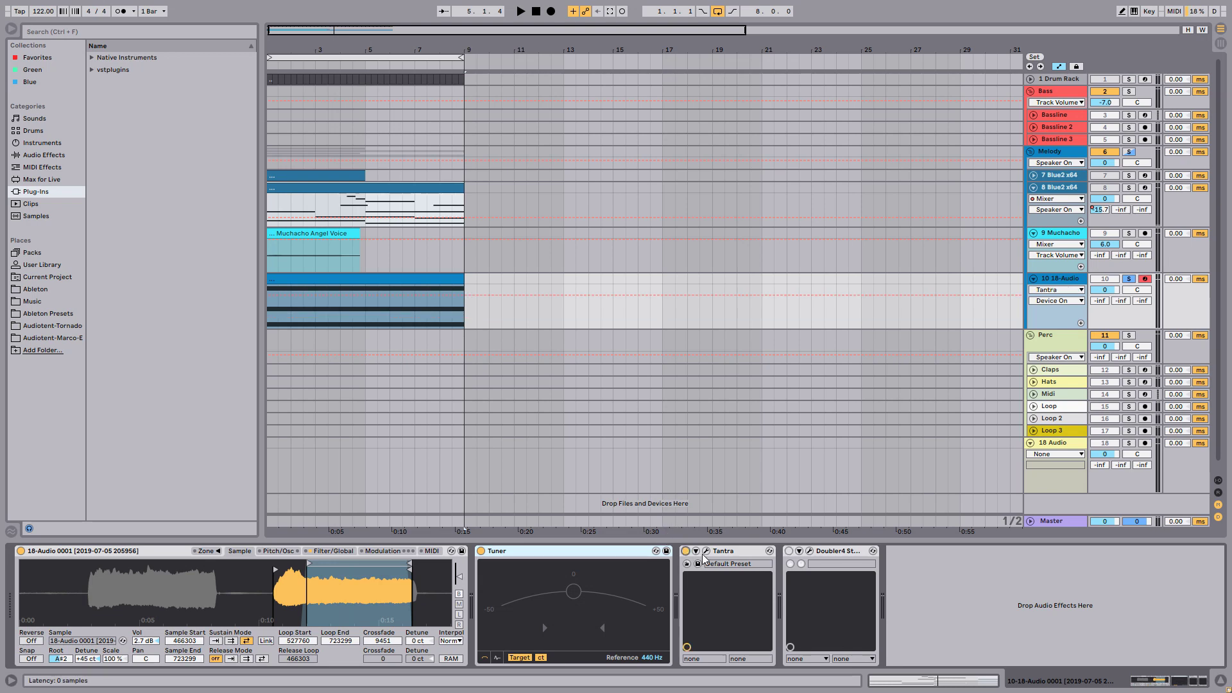
{"action": "left_click", "coordinate": [494, 552]}
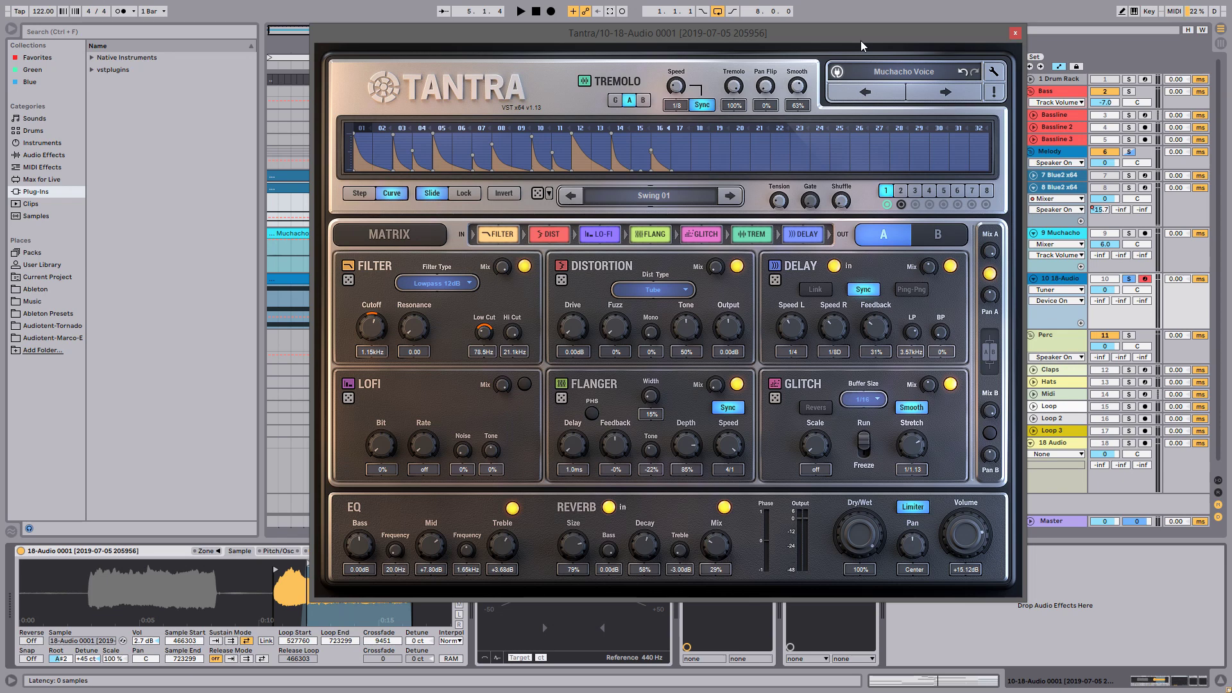
{"action": "key", "text": "space"}
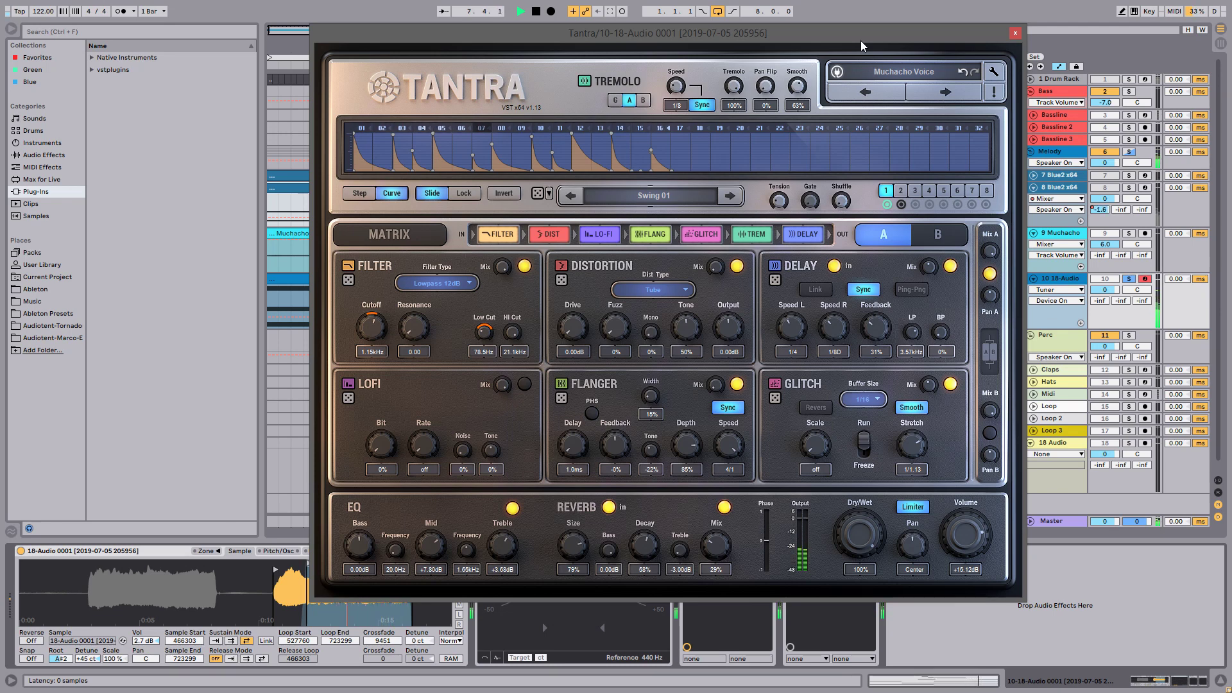
{"action": "key", "text": "space"}
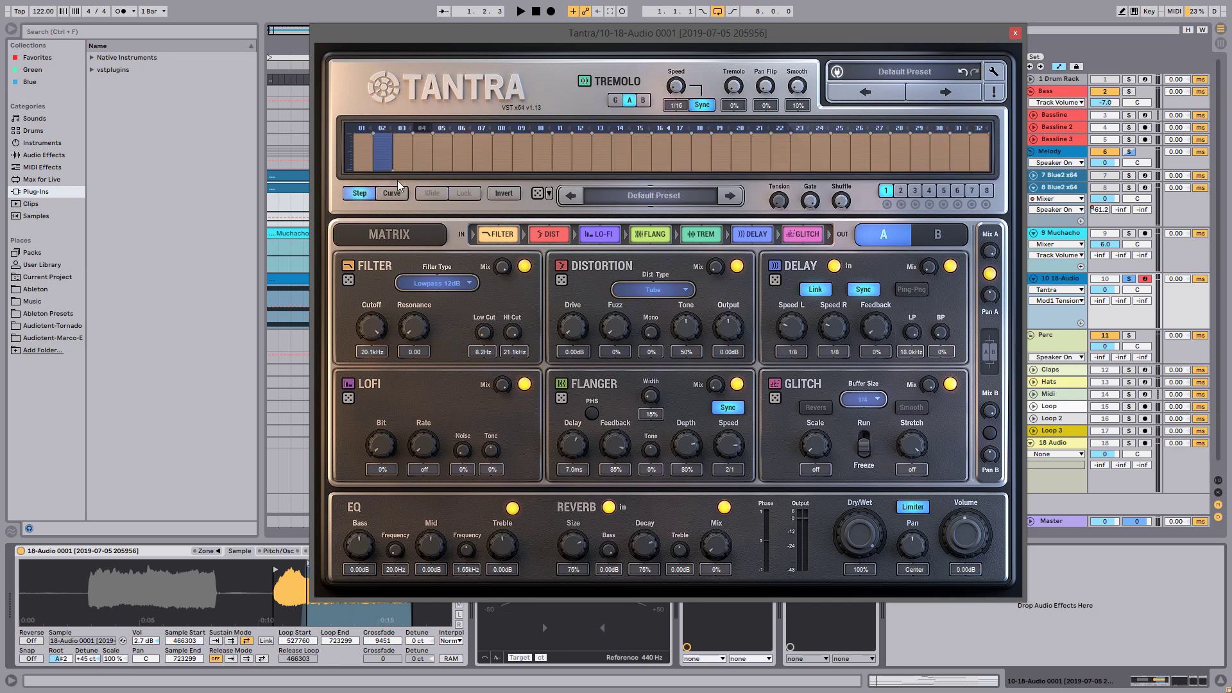
Draw an irregular pattern in Tantra's 32-step sequencer on the Default Preset, lowering most steps and keeping 1, 4, 7, 10, 13 and 16 high.
{"action": "mouse_move", "coordinate": [382, 134]}
{"action": "left_mouse_down"}
{"action": "mouse_move", "coordinate": [453, 178]}
{"action": "mouse_move", "coordinate": [475, 172]}
{"action": "mouse_move", "coordinate": [516, 191]}
{"action": "mouse_move", "coordinate": [635, 179]}
{"action": "left_mouse_up"}
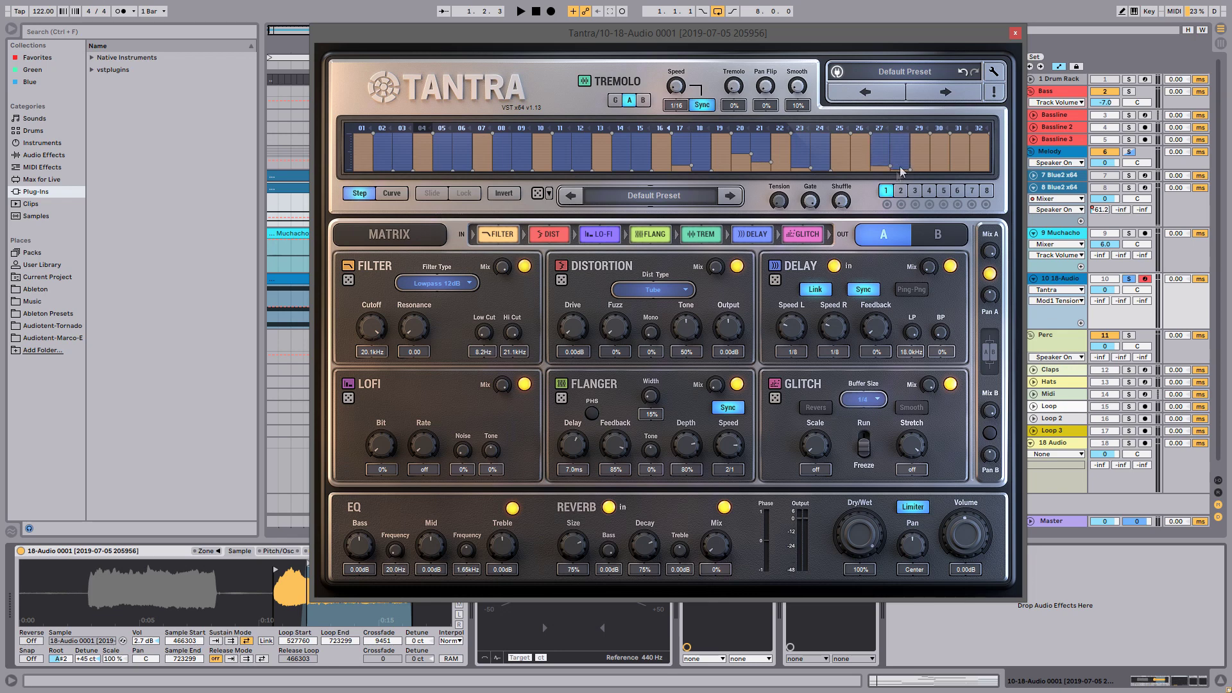
{"action": "left_click", "coordinate": [933, 159]}
{"action": "left_click", "coordinate": [961, 161]}
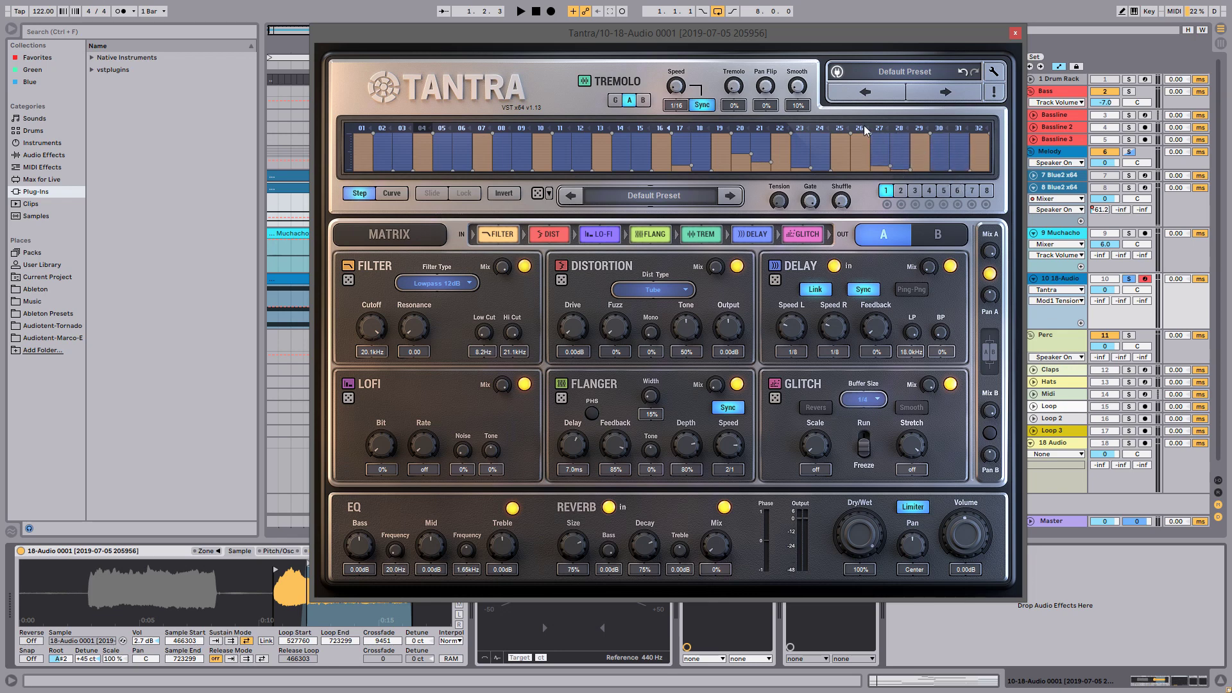
Add modulation to Tantra's layer A filter cutoff and set the cutoff to 233 Hz while the track plays.
{"action": "right_click", "coordinate": [371, 322]}
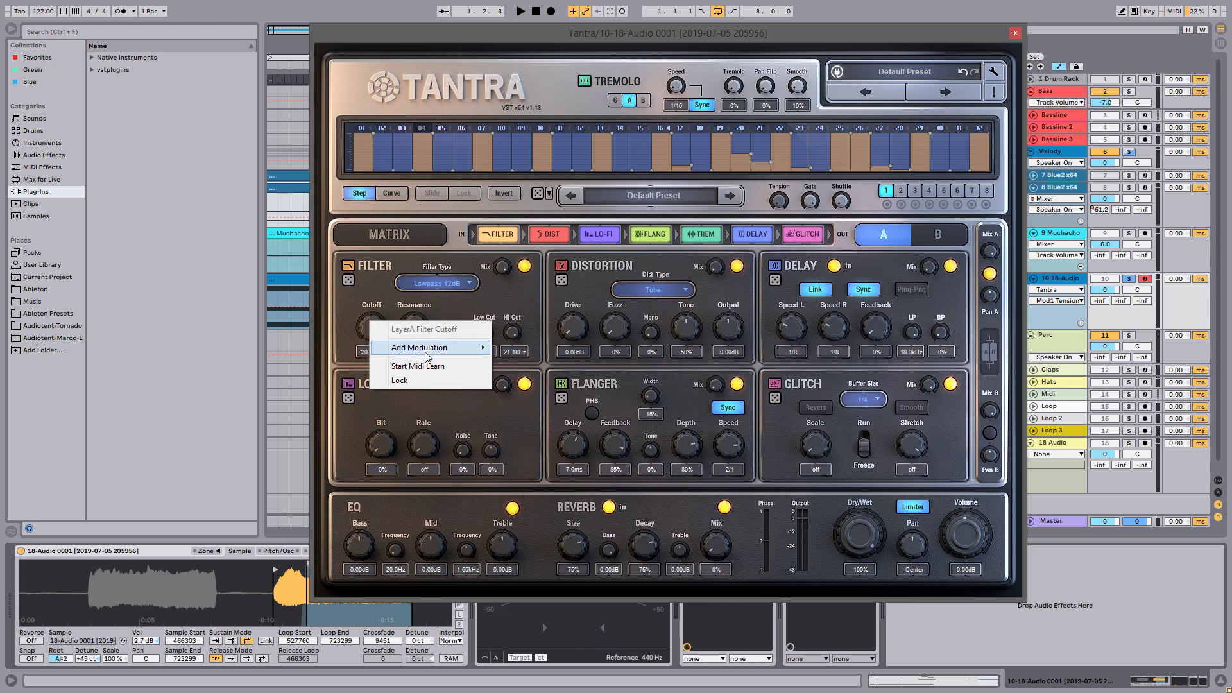
{"action": "mouse_move", "coordinate": [446, 357]}
{"action": "left_click", "coordinate": [521, 347]}
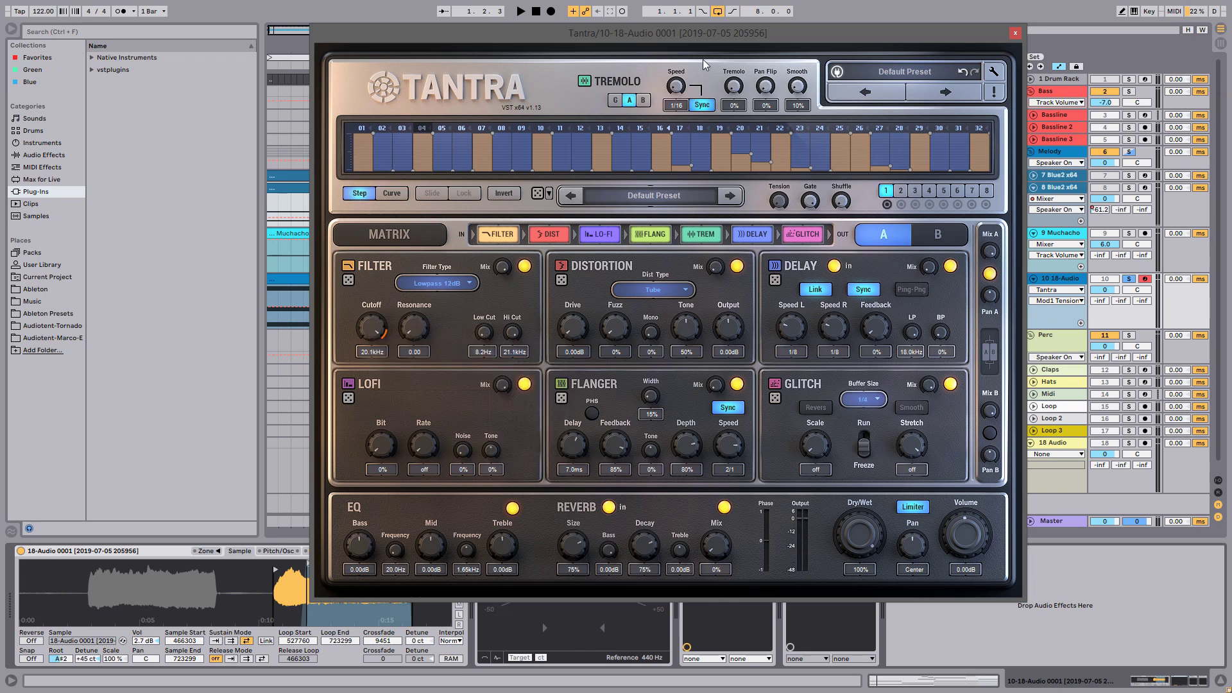
{"action": "key", "text": "space"}
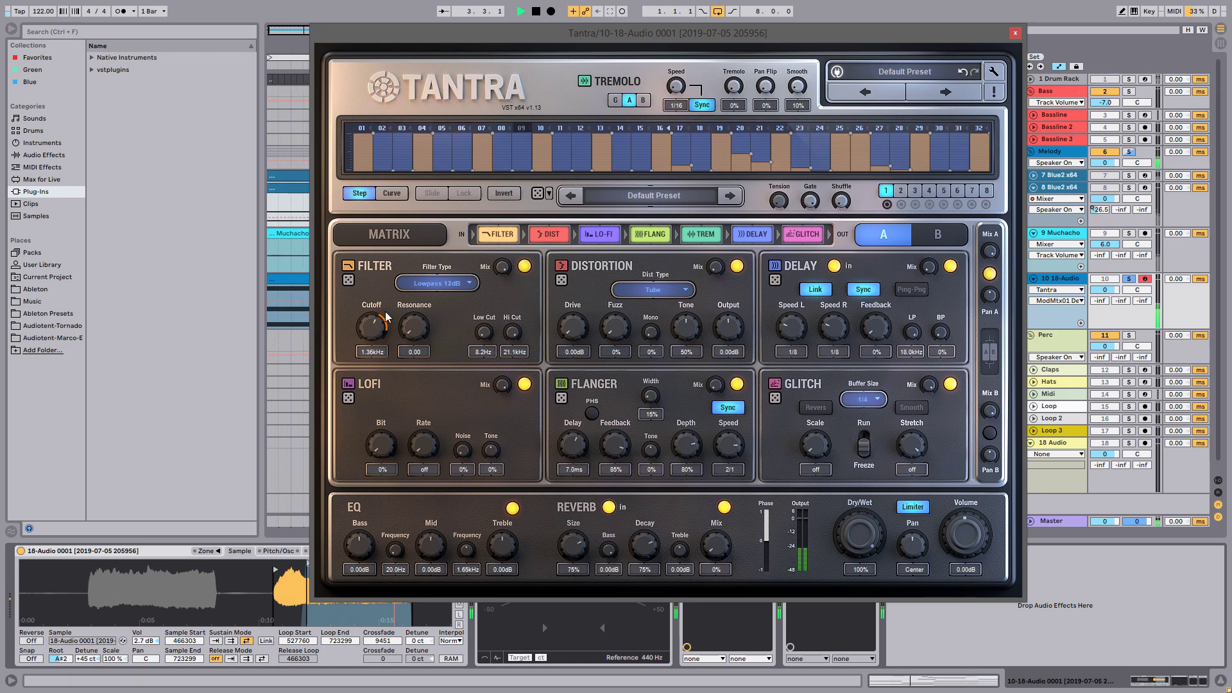
{"action": "left_click_drag", "start_coordinate": [380, 326], "coordinate": [376, 354]}
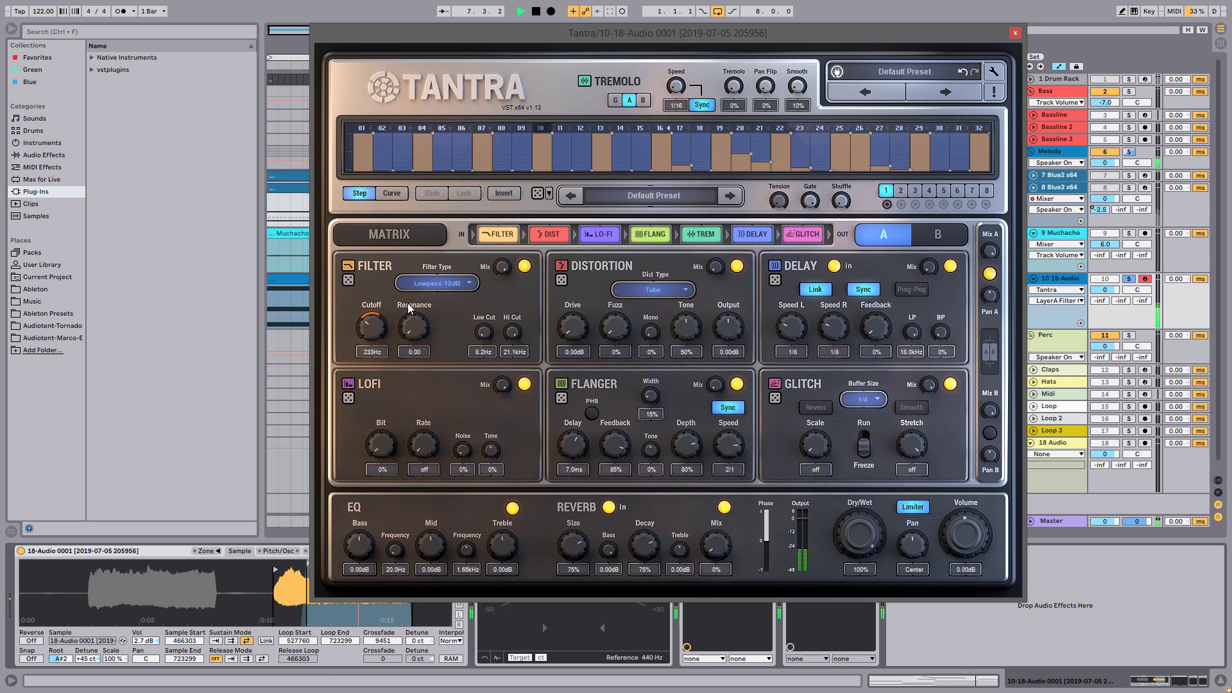
{"action": "key", "text": "space"}
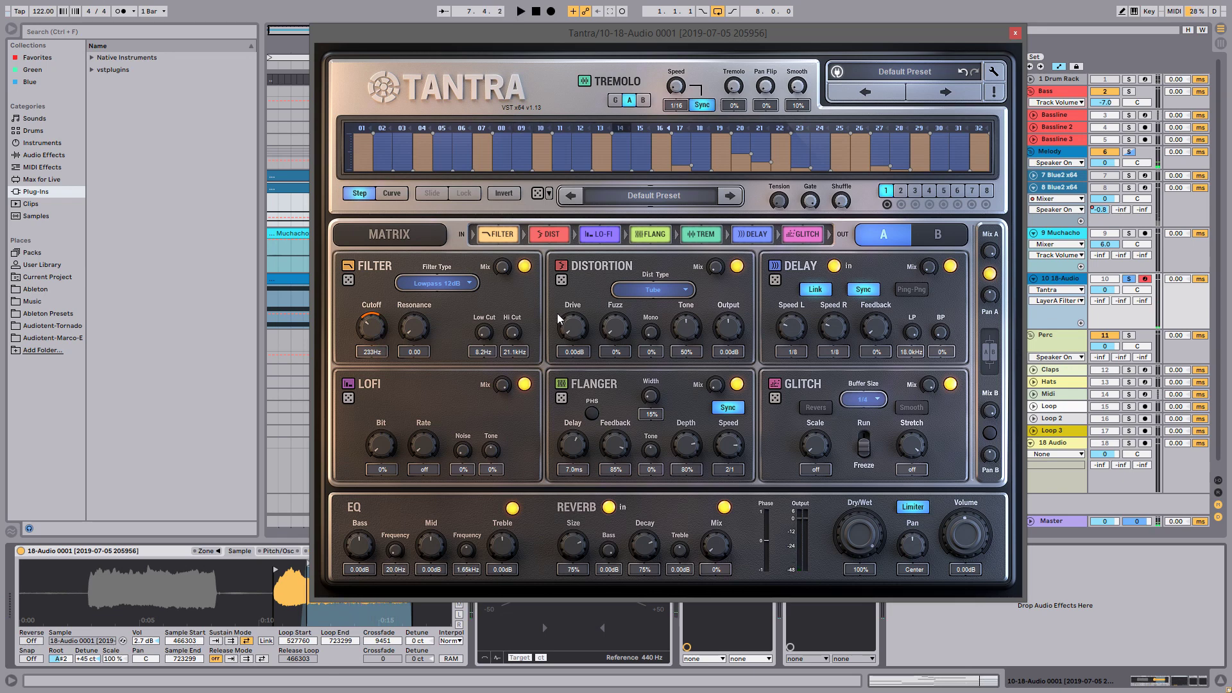
Add modulation to Tantra's layer A delay mix and set the delay feedback to 39% during playback.
{"action": "right_click", "coordinate": [929, 267]}
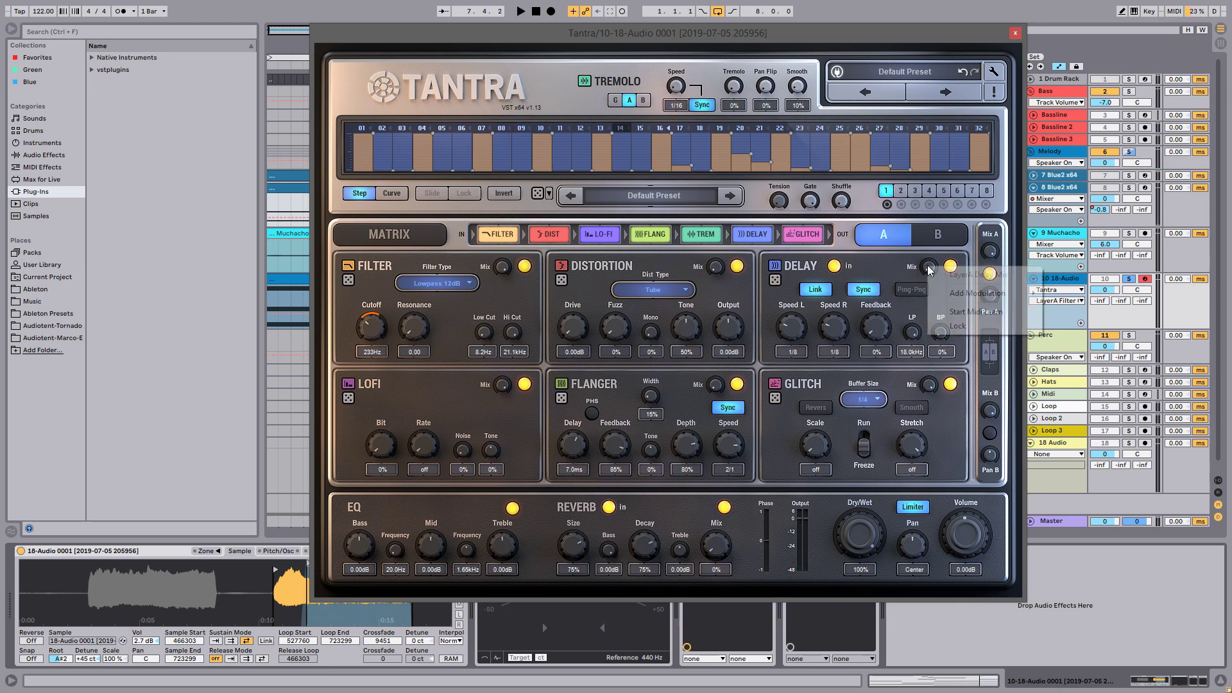
{"action": "mouse_move", "coordinate": [979, 293]}
{"action": "left_click", "coordinate": [1070, 300]}
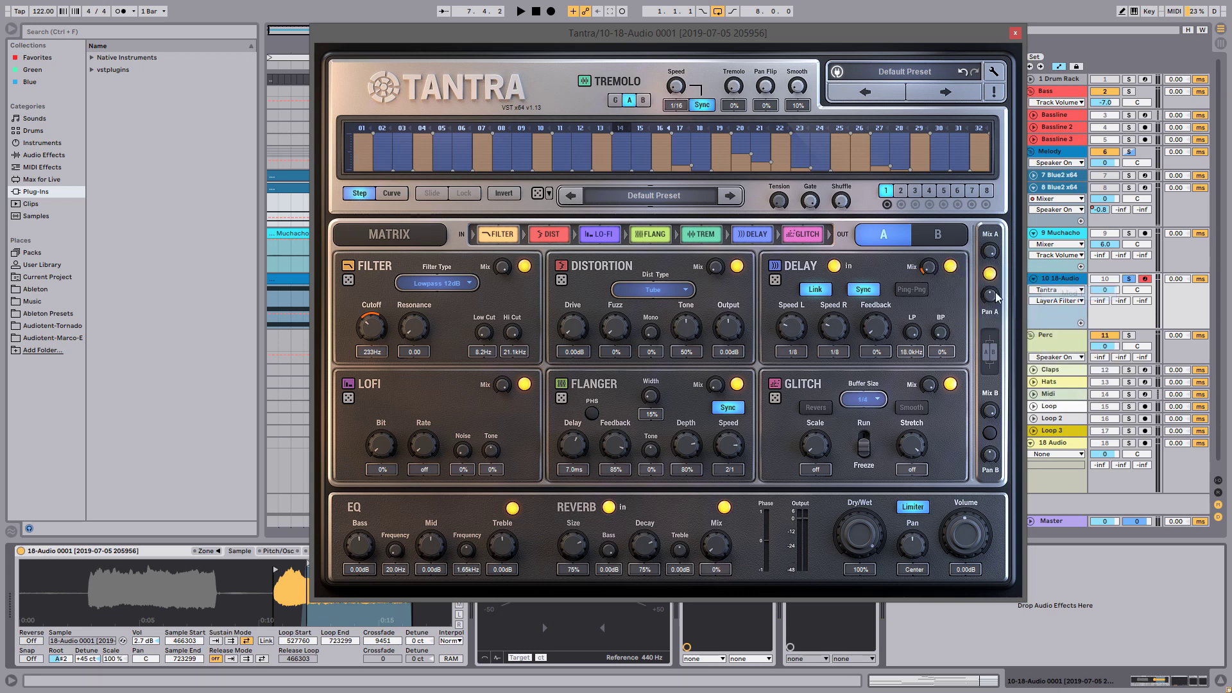
{"action": "key", "text": "space"}
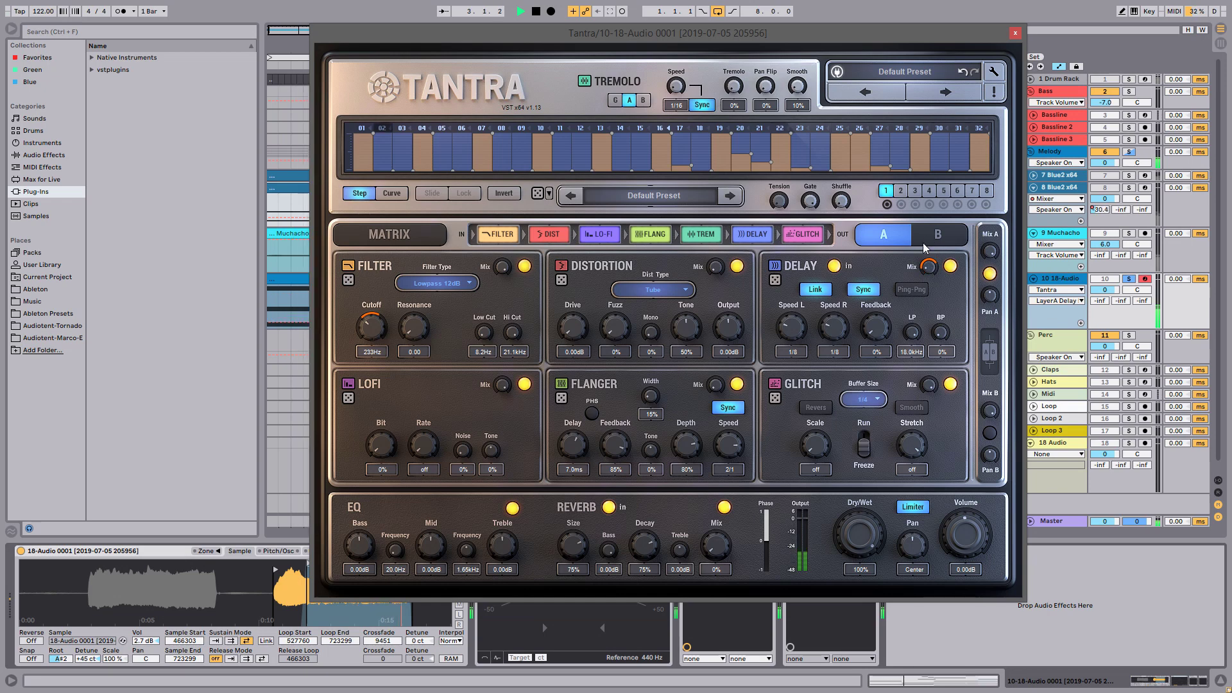
{"action": "left_click_drag", "start_coordinate": [879, 326], "coordinate": [873, 268]}
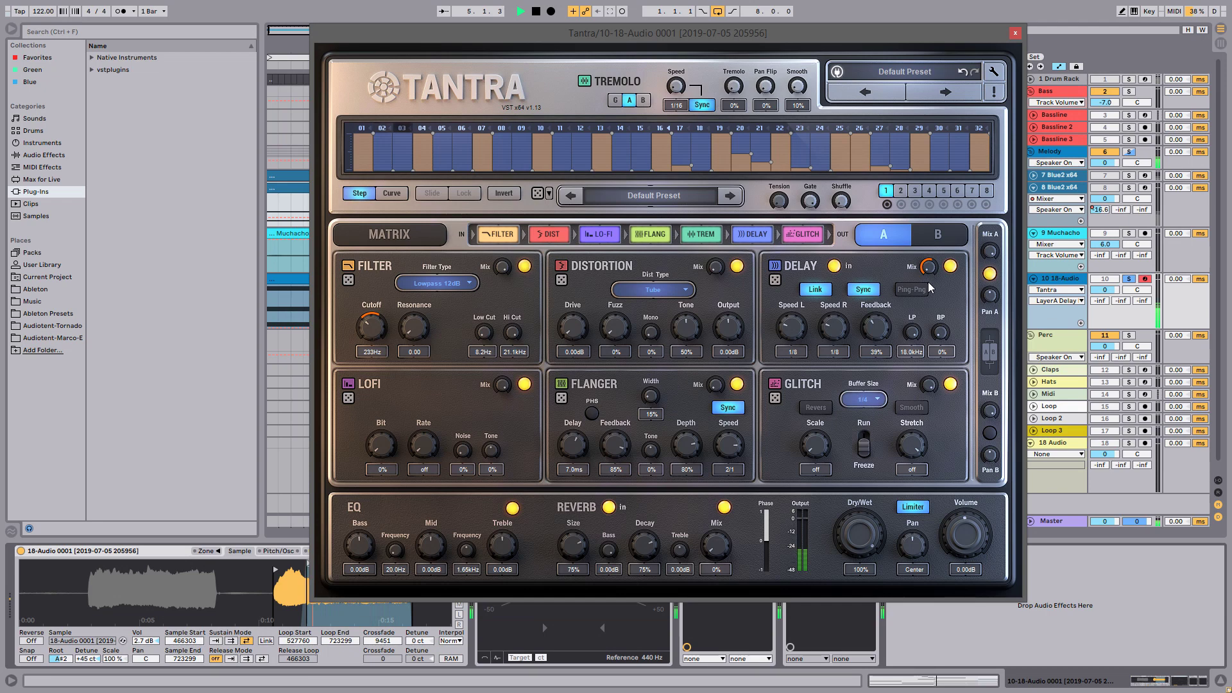
Add Mod 1 modulation to Tantra's layer A flanger mix and listen to the result.
{"action": "right_click", "coordinate": [714, 387]}
{"action": "mouse_move", "coordinate": [785, 418]}
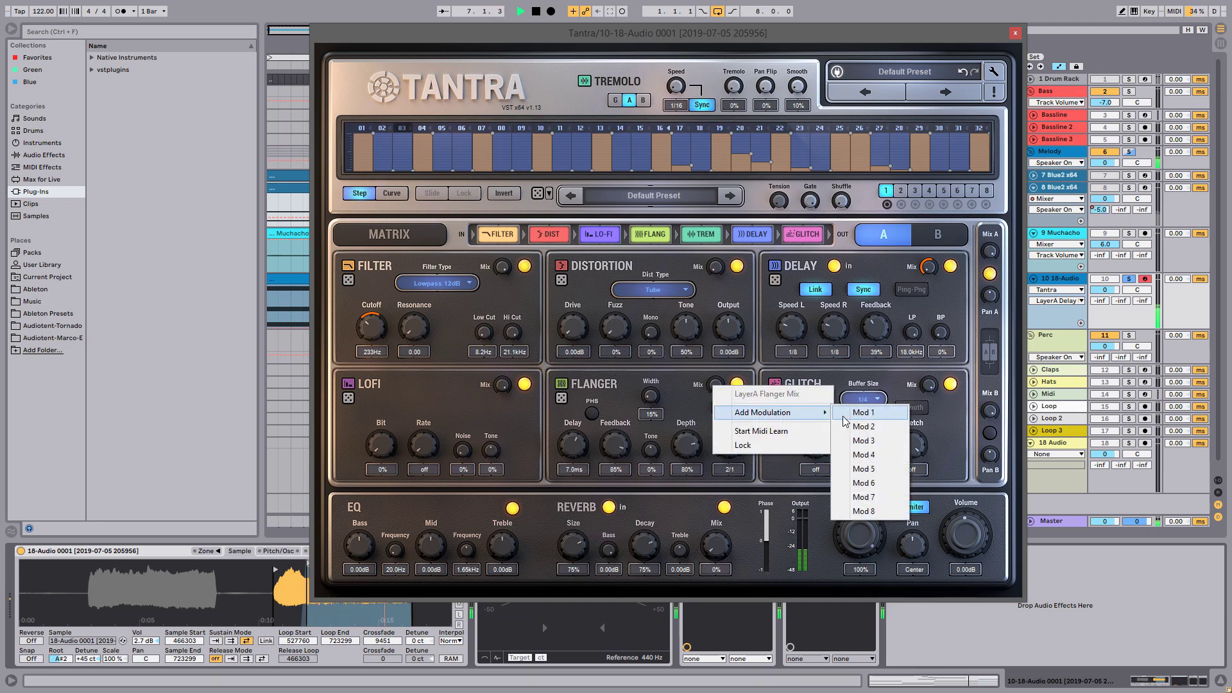
{"action": "left_click", "coordinate": [864, 411]}
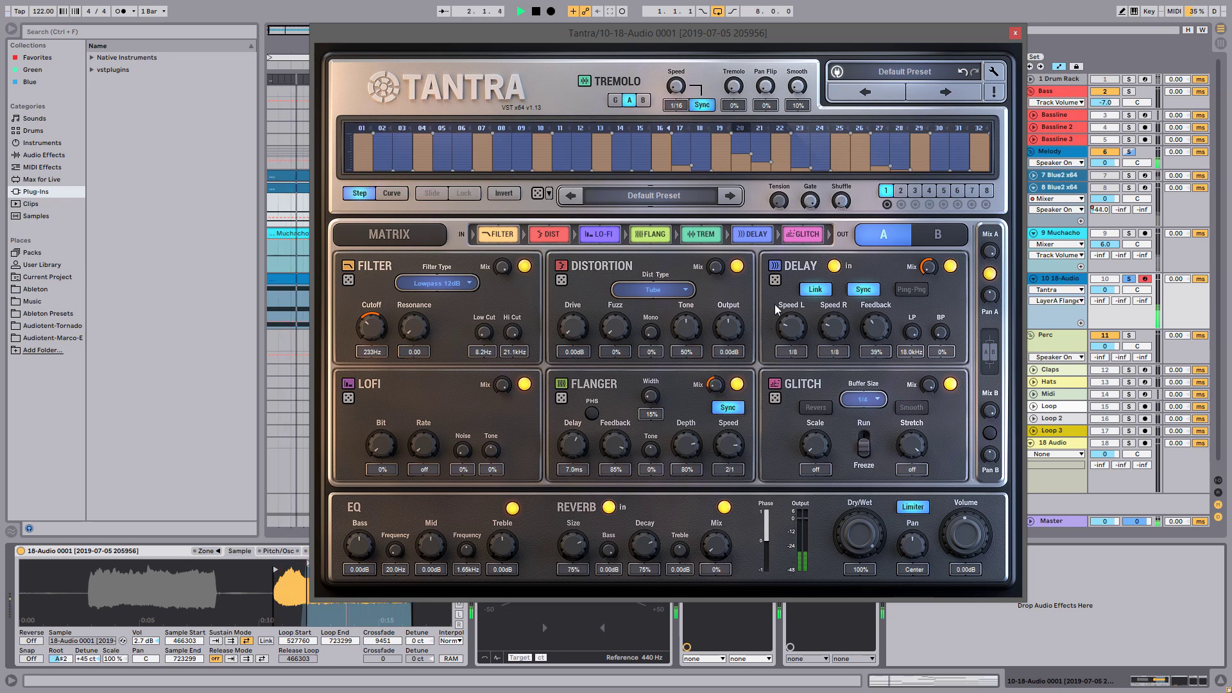
{"action": "key", "text": "space"}
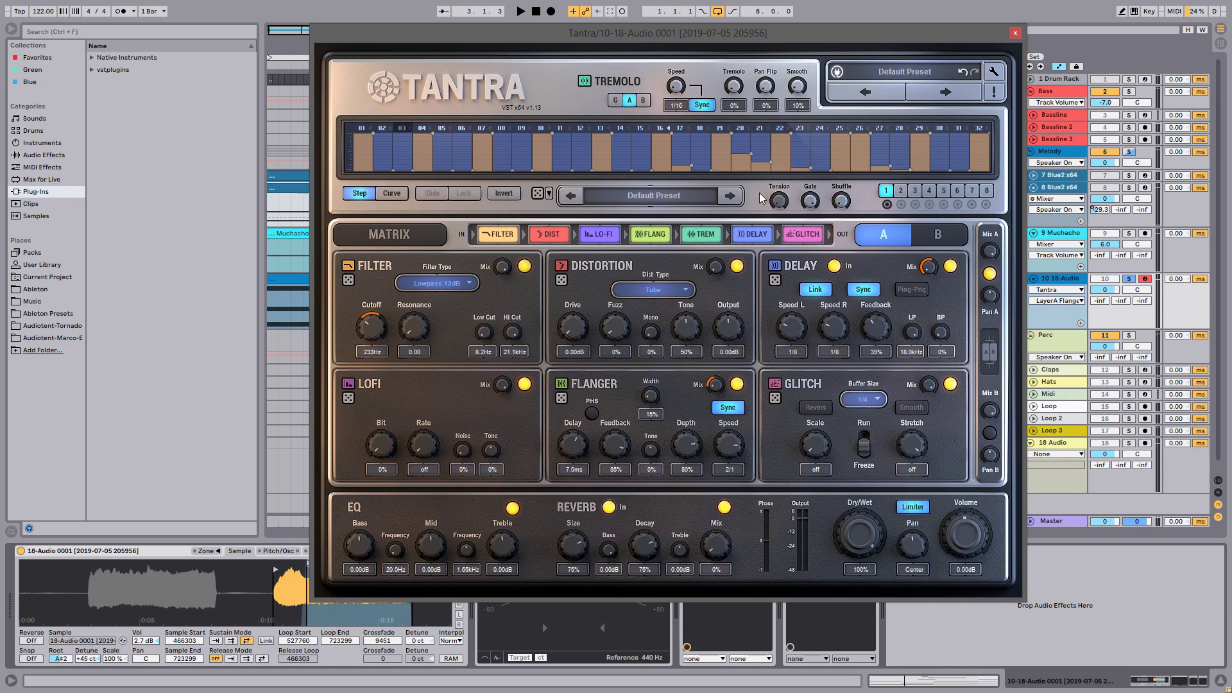
Switch the Mod 1 sequencer to Curve mode and draw an irregular rising and falling curve across all 32 steps.
{"action": "left_click", "coordinate": [396, 191]}
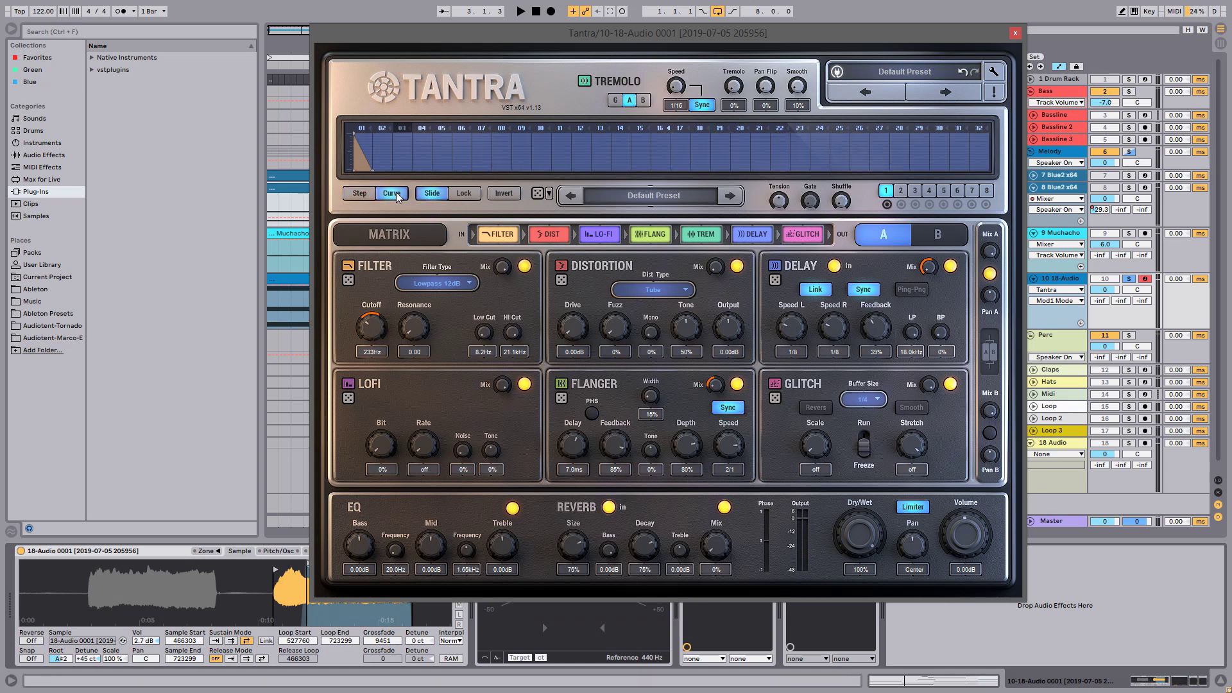
{"action": "left_click", "coordinate": [419, 141]}
{"action": "left_click", "coordinate": [441, 146]}
{"action": "left_click", "coordinate": [532, 133]}
{"action": "left_click", "coordinate": [561, 147]}
{"action": "left_click", "coordinate": [691, 146]}
{"action": "left_click", "coordinate": [819, 158]}
{"action": "left_click", "coordinate": [870, 147]}
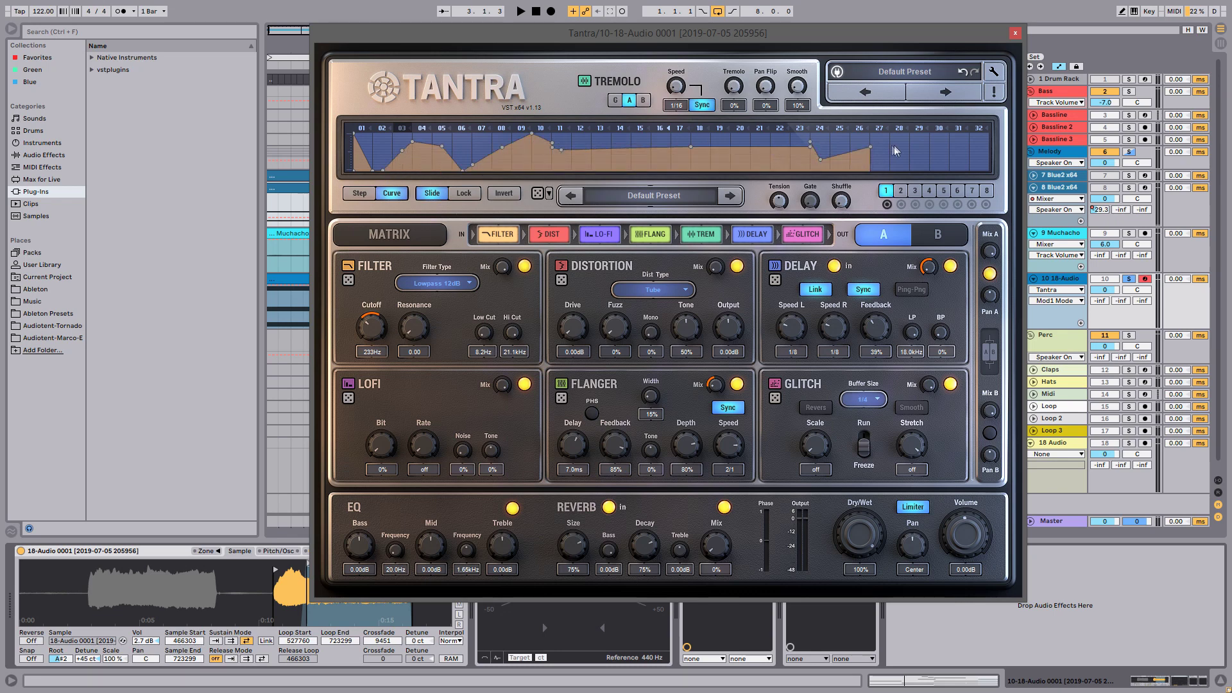
{"action": "left_click_drag", "start_coordinate": [918, 134], "coordinate": [933, 142]}
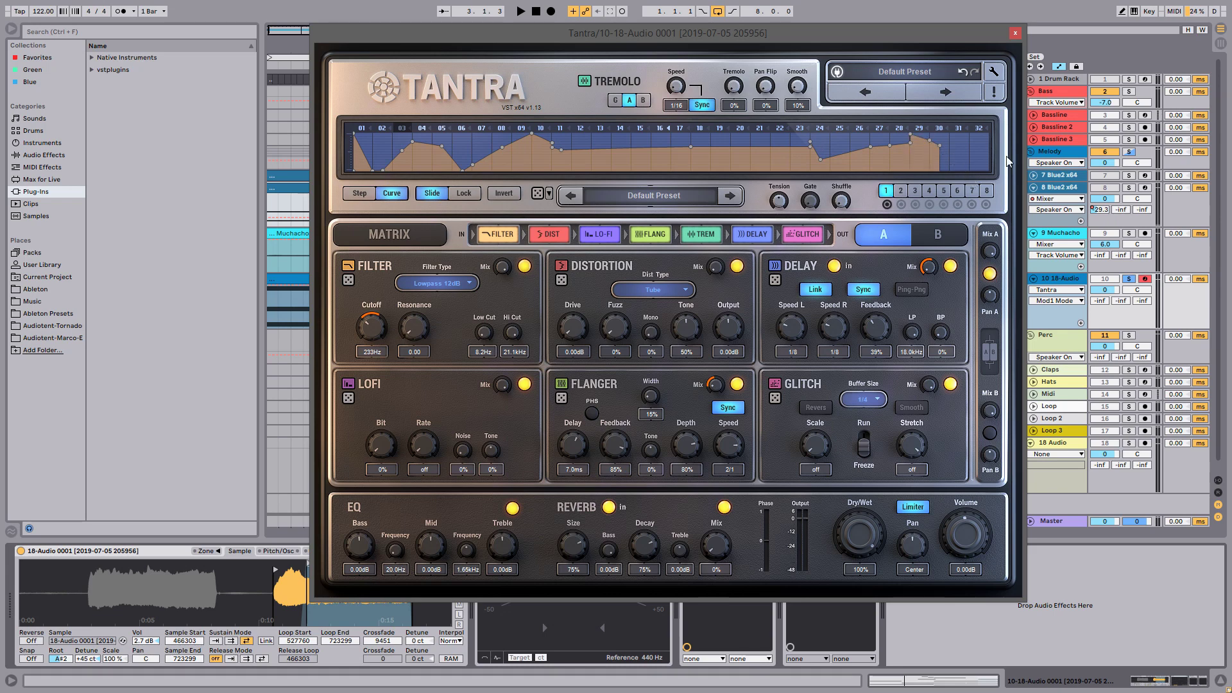
{"action": "left_click", "coordinate": [987, 169]}
Play the track, bend the modulation curve with Tension and set the tremolo amount to 33%.
{"action": "key", "text": "space"}
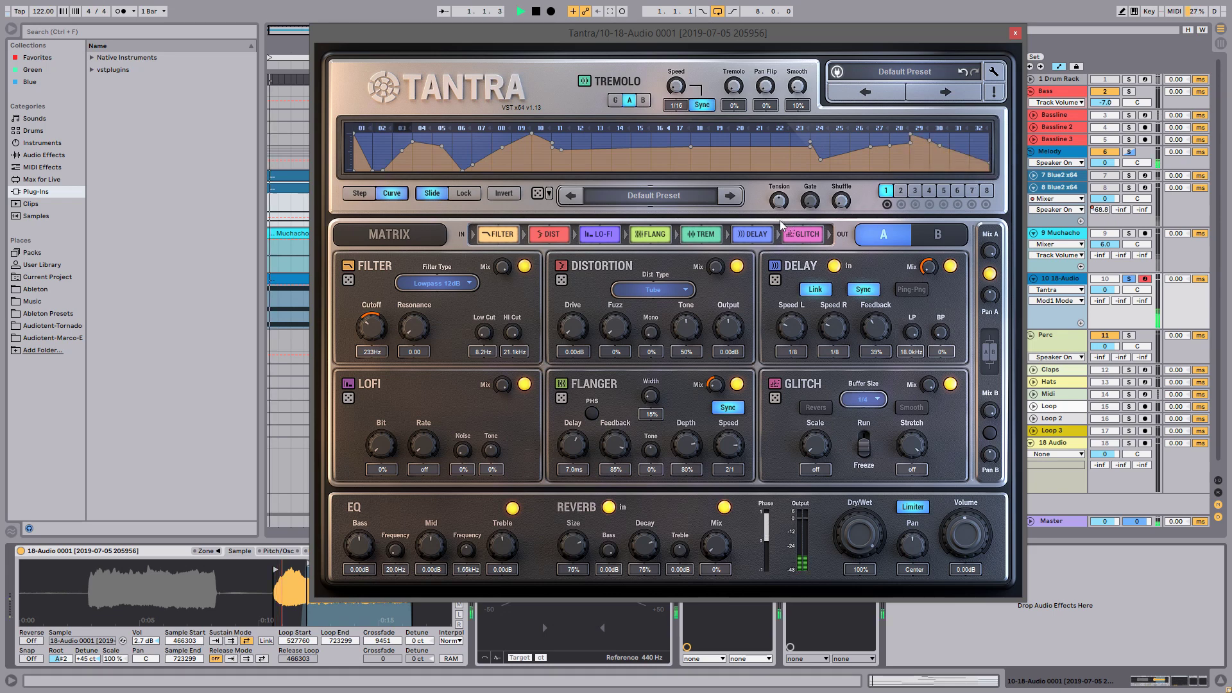
{"action": "left_click_drag", "start_coordinate": [781, 204], "coordinate": [790, 299]}
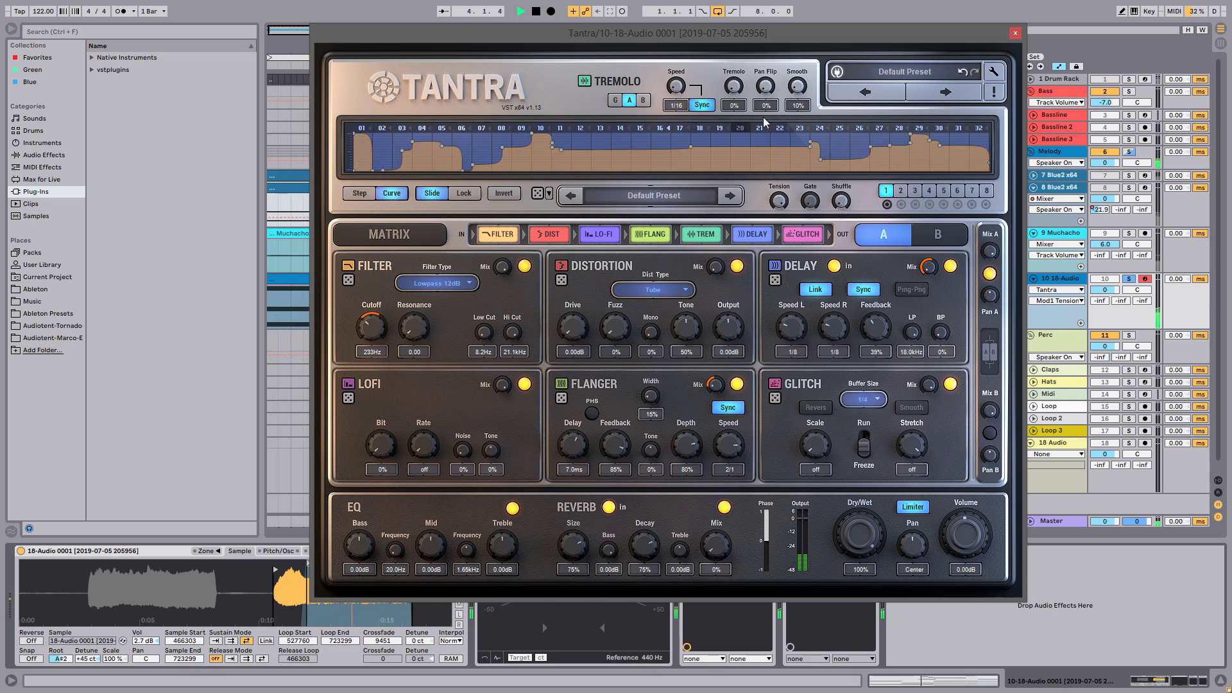
{"action": "left_click_drag", "start_coordinate": [734, 86], "coordinate": [734, 36]}
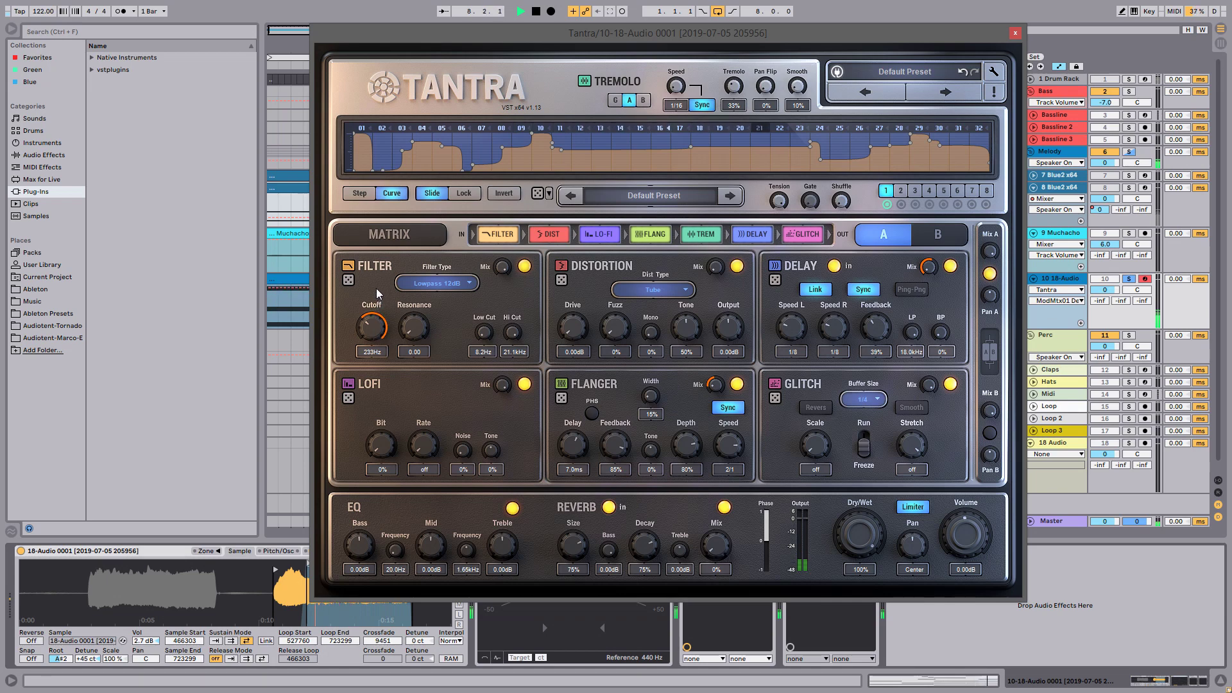
Set the layer A filter cutoff to 1.11 kHz, the reverb mix to 27% and the glitch scale to x2.
{"action": "left_click_drag", "start_coordinate": [375, 327], "coordinate": [373, 293]}
{"action": "left_click_drag", "start_coordinate": [714, 547], "coordinate": [700, 497]}
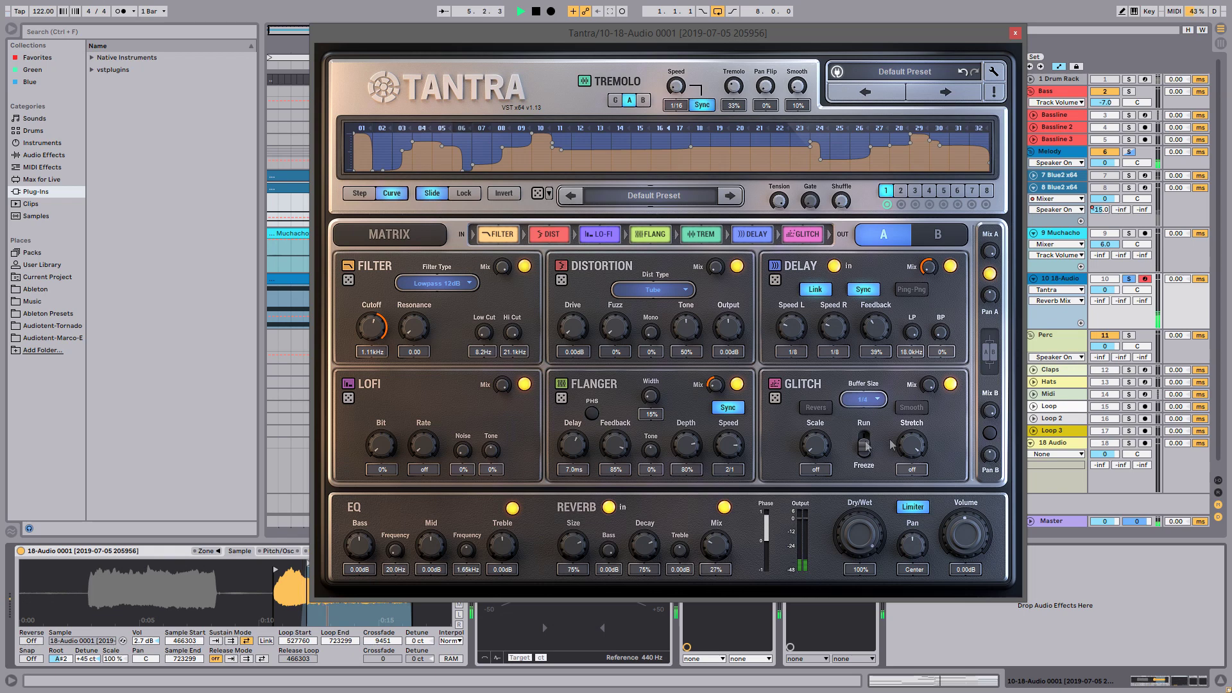
{"action": "left_click_drag", "start_coordinate": [815, 444], "coordinate": [814, 417]}
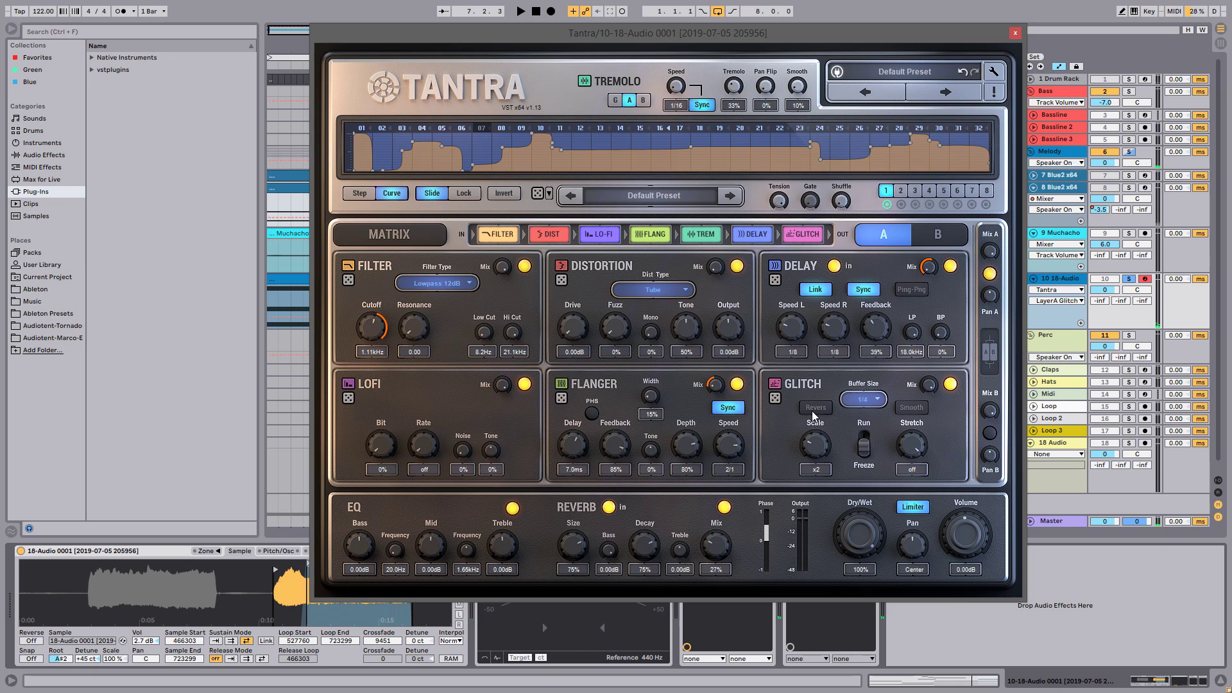
Audition the sequencer's gate presets from Performer through Progression 01 and 02 to Progression 04 during playback.
{"action": "left_click", "coordinate": [730, 194]}
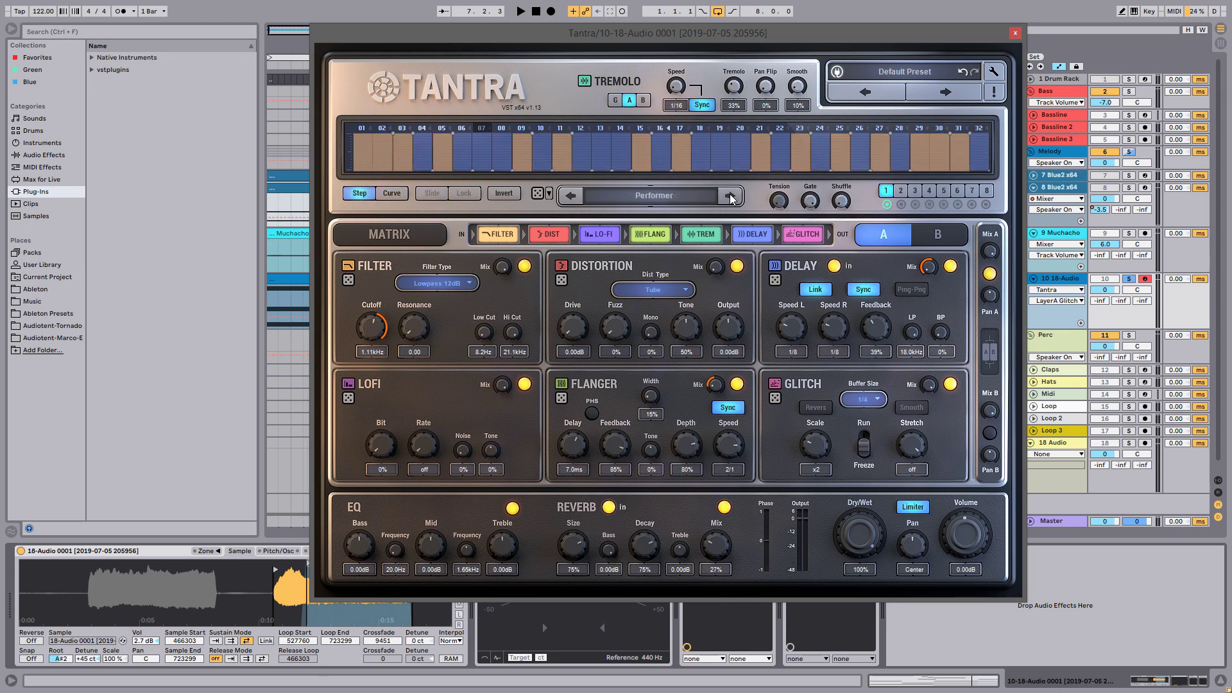
{"action": "key", "text": "space"}
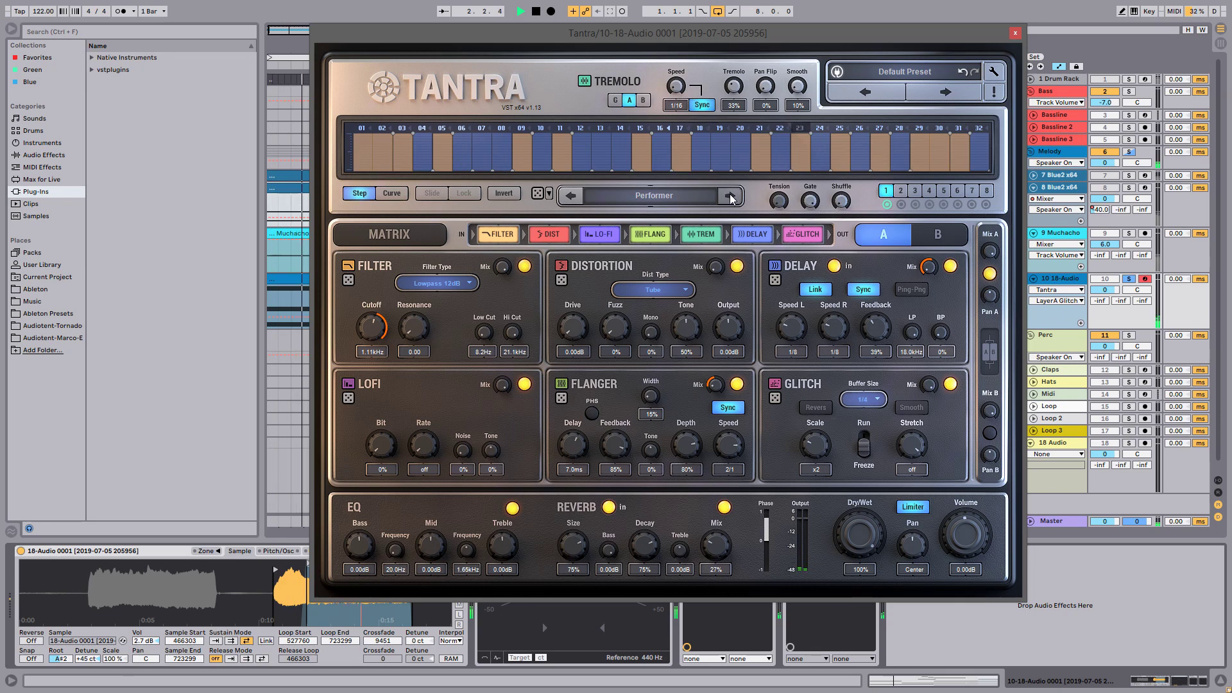
{"action": "left_click", "coordinate": [730, 194]}
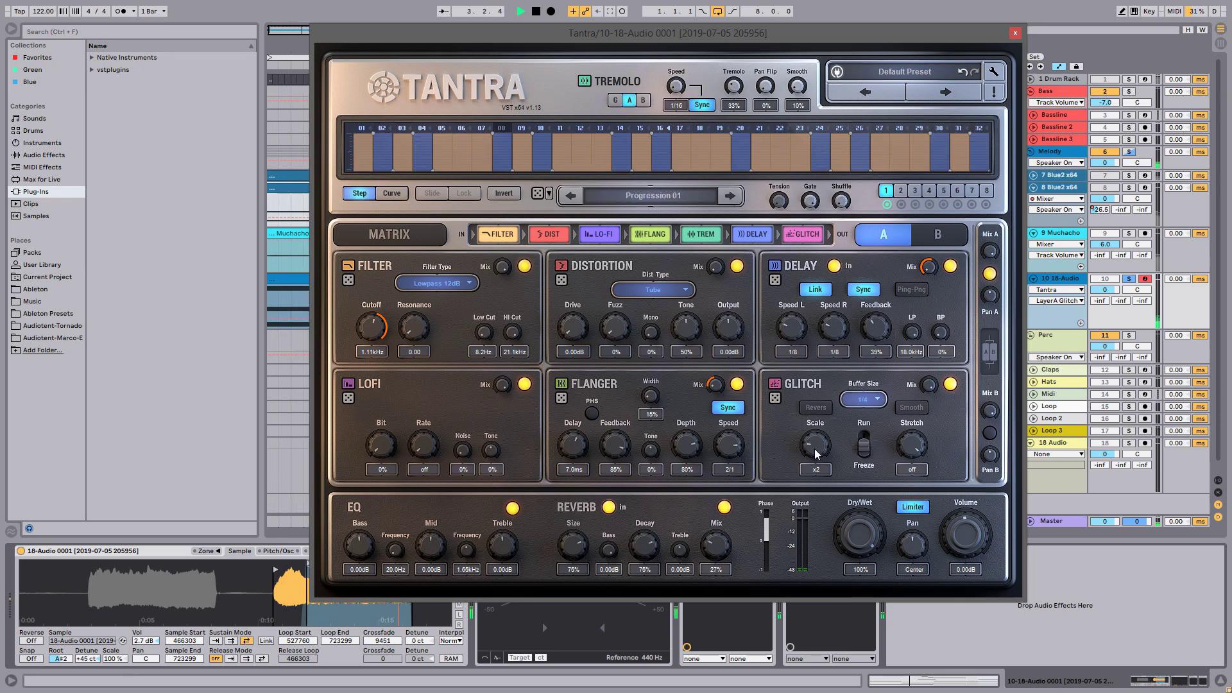
{"action": "left_click", "coordinate": [729, 196]}
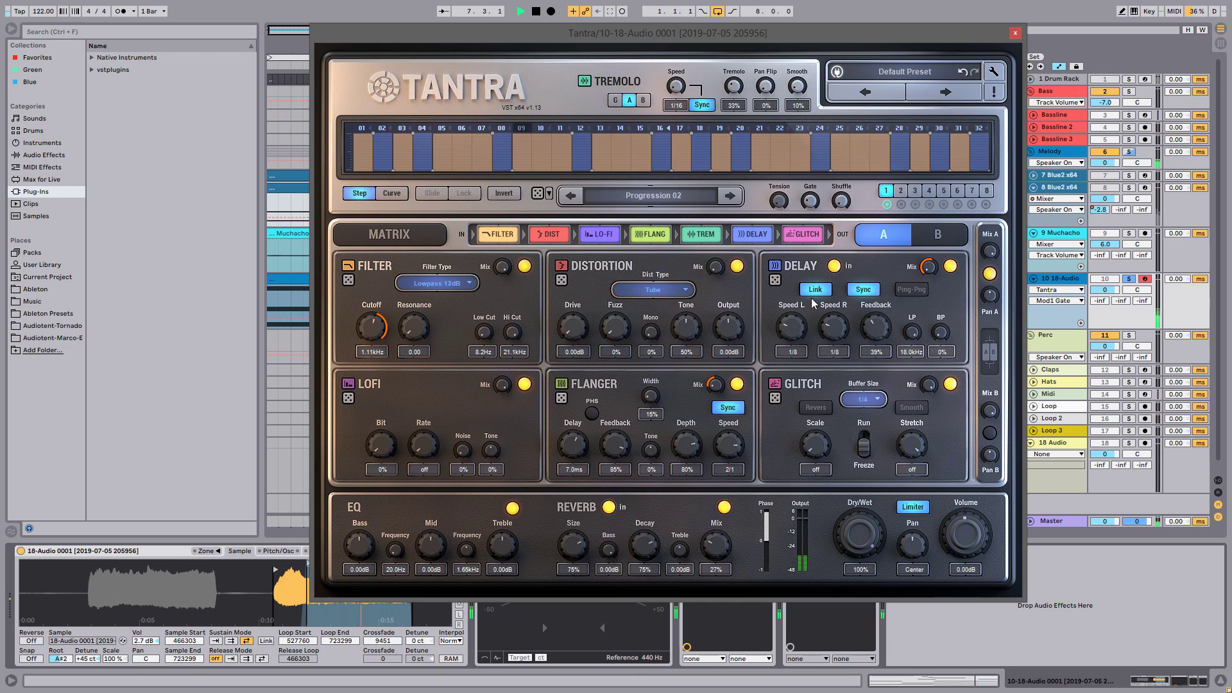
{"action": "left_click", "coordinate": [722, 196]}
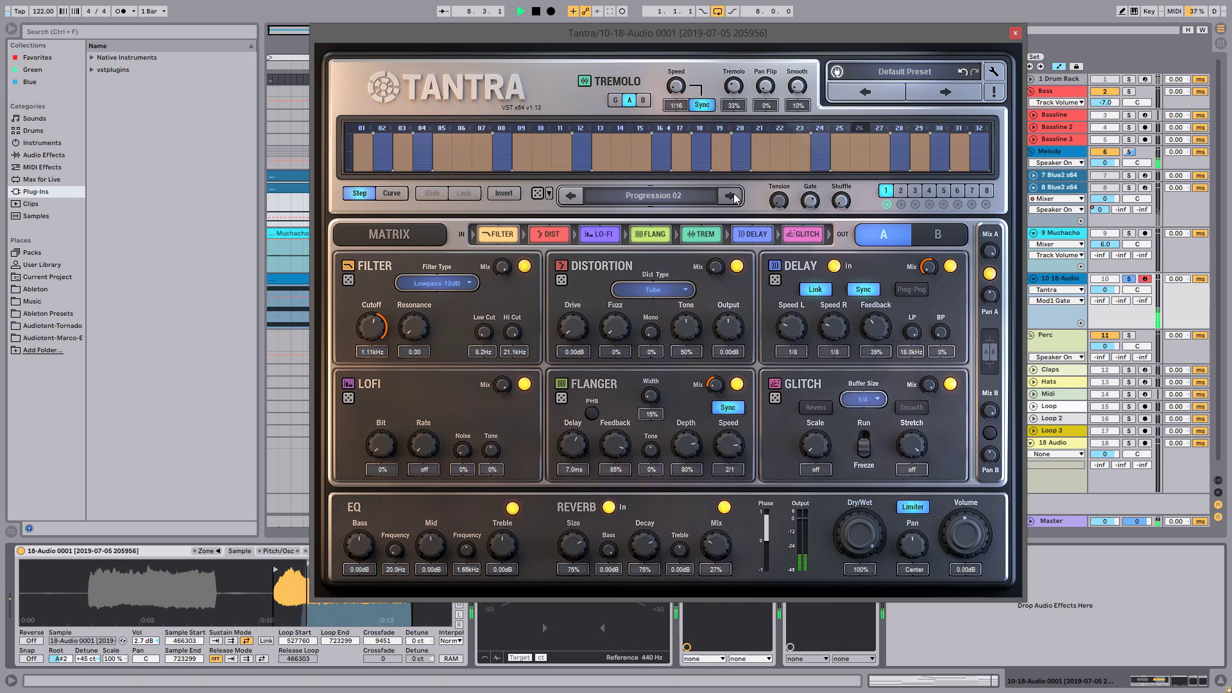
{"action": "left_click", "coordinate": [721, 197]}
Load the Break 03 preset from the Sequences category into the Mod 1 sequencer and try the dry/wet balance.
{"action": "left_click", "coordinate": [706, 197]}
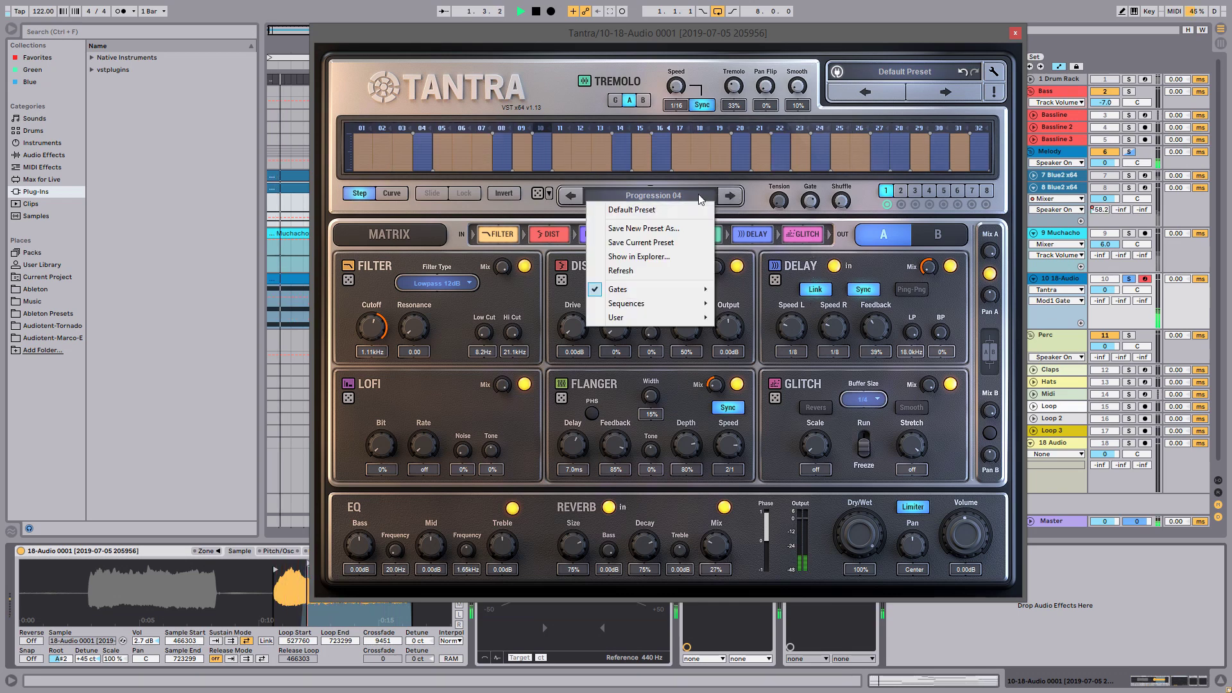
{"action": "mouse_move", "coordinate": [695, 307]}
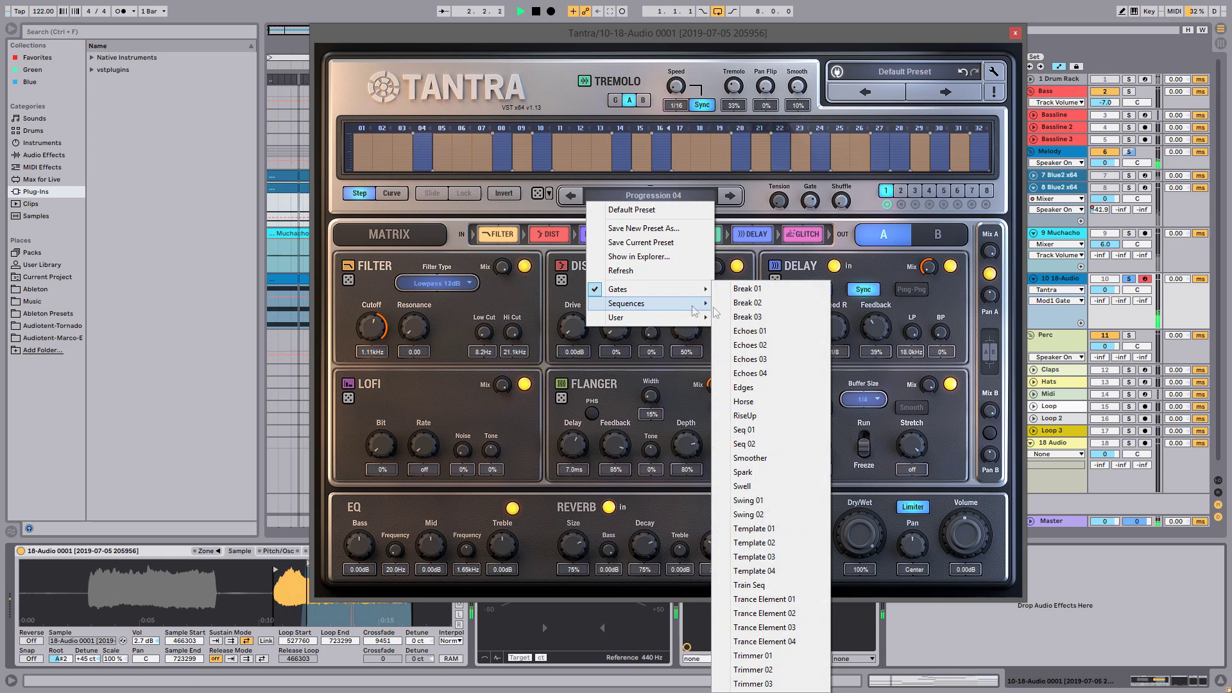
{"action": "left_click", "coordinate": [747, 317]}
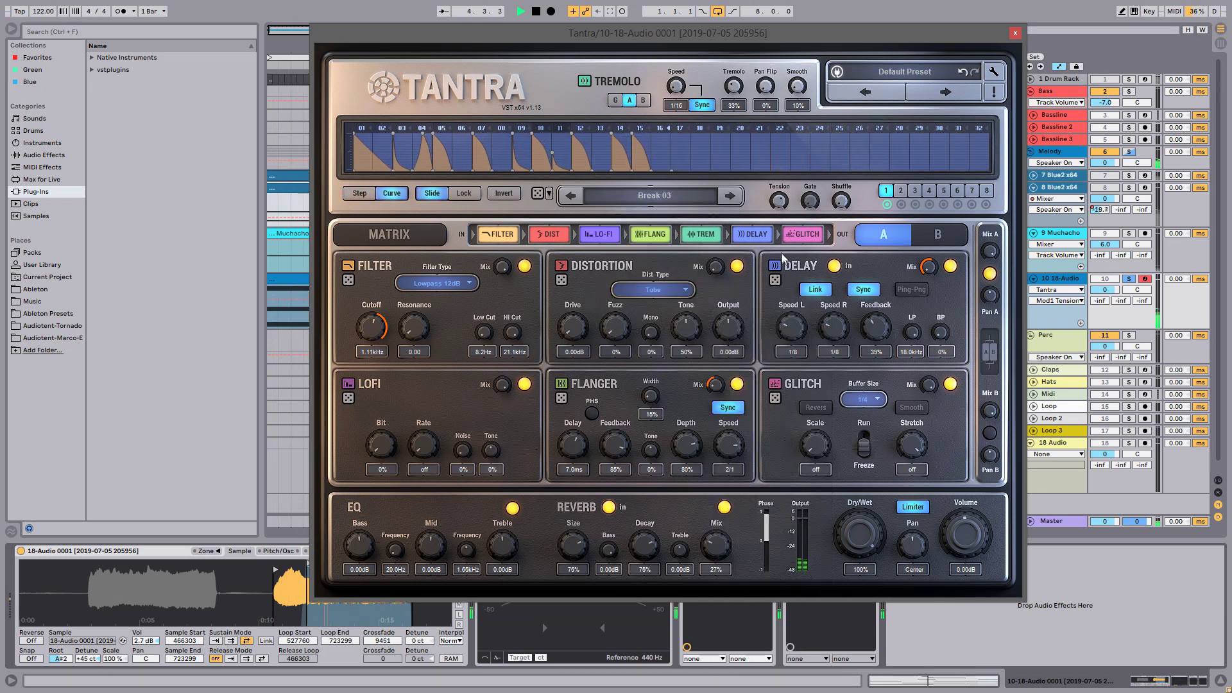
{"action": "mouse_move", "coordinate": [860, 536]}
{"action": "left_mouse_down"}
{"action": "mouse_move", "coordinate": [861, 580]}
{"action": "mouse_move", "coordinate": [853, 527]}
{"action": "left_mouse_up"}
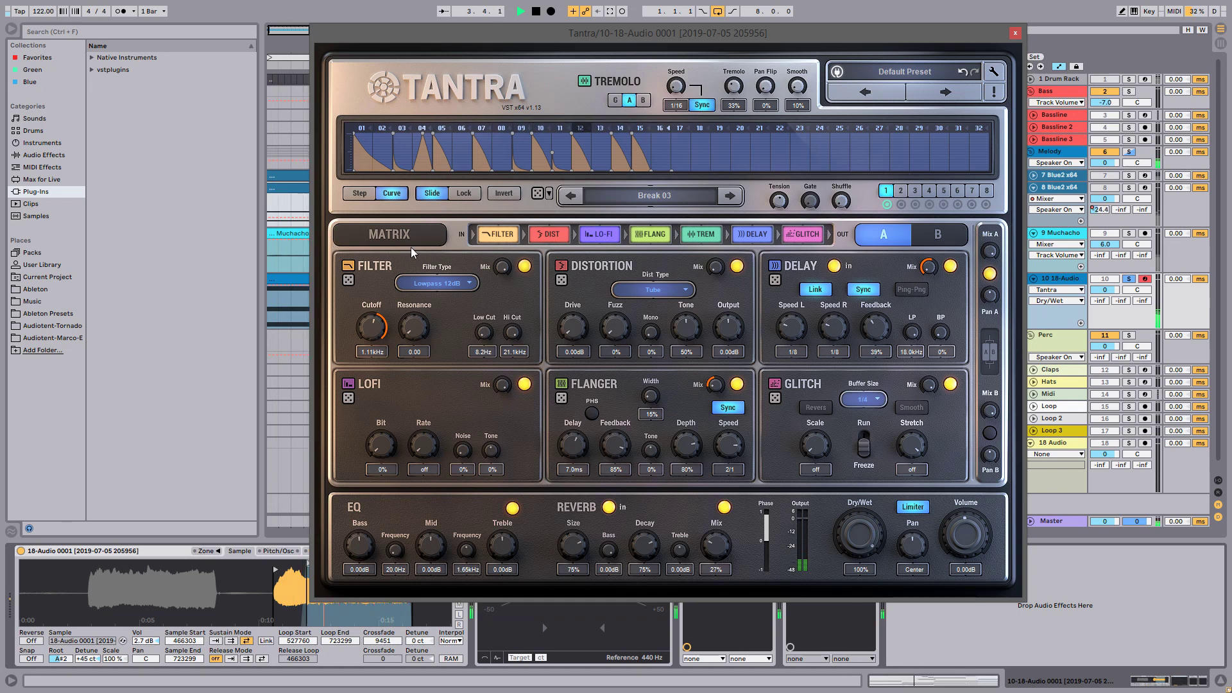
Set the layer A filter resonance to 3.95 and cutoff to 179 Hz, delay feedback to 70% and lo-fi rate to 455 Hz.
{"action": "left_click_drag", "start_coordinate": [414, 327], "coordinate": [417, 286]}
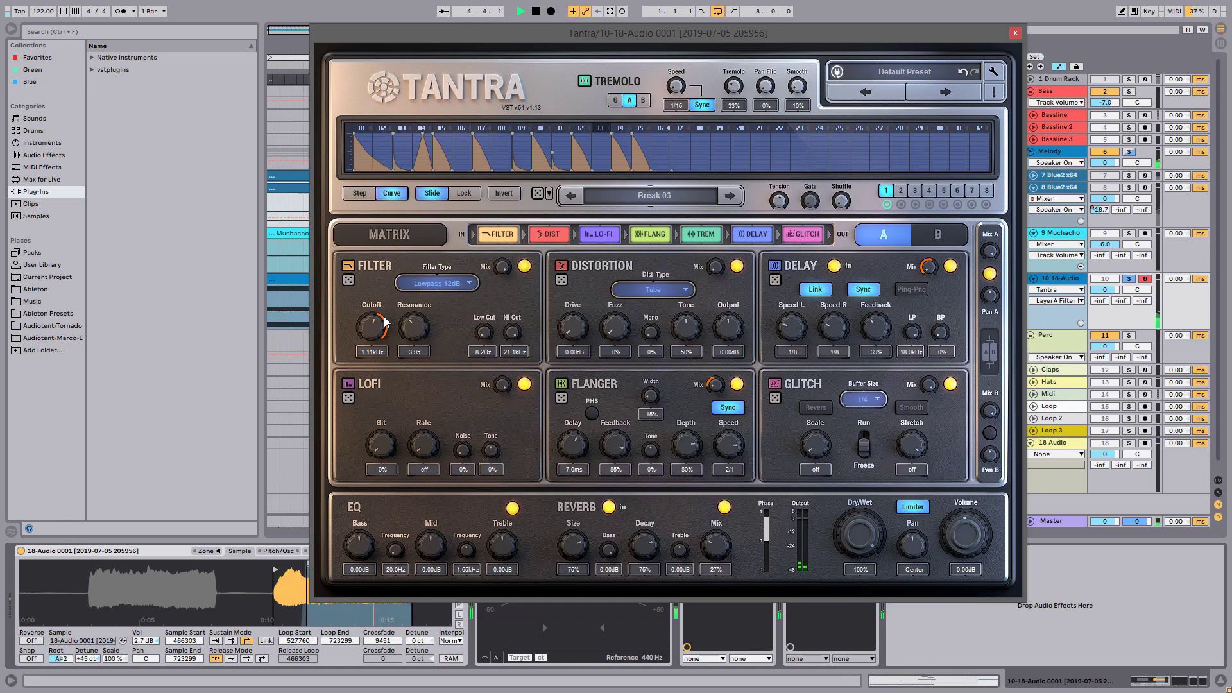
{"action": "left_click_drag", "start_coordinate": [371, 327], "coordinate": [378, 372]}
{"action": "left_click_drag", "start_coordinate": [870, 327], "coordinate": [871, 313]}
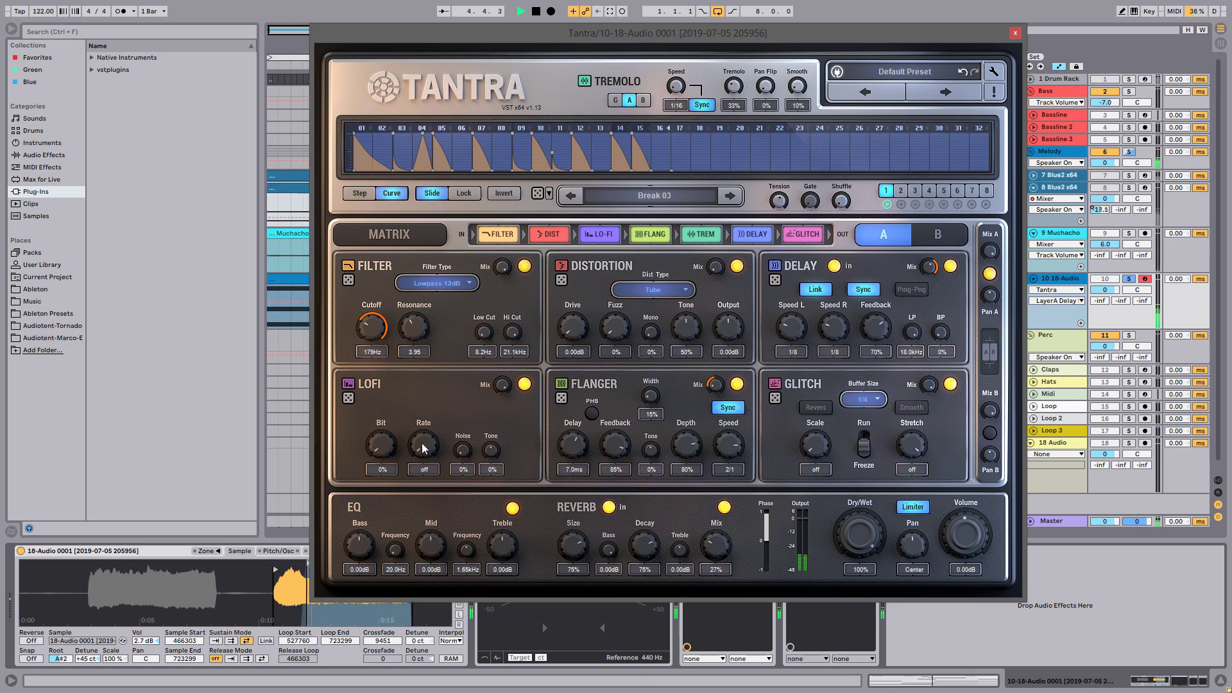
{"action": "left_click_drag", "start_coordinate": [424, 443], "coordinate": [422, 369]}
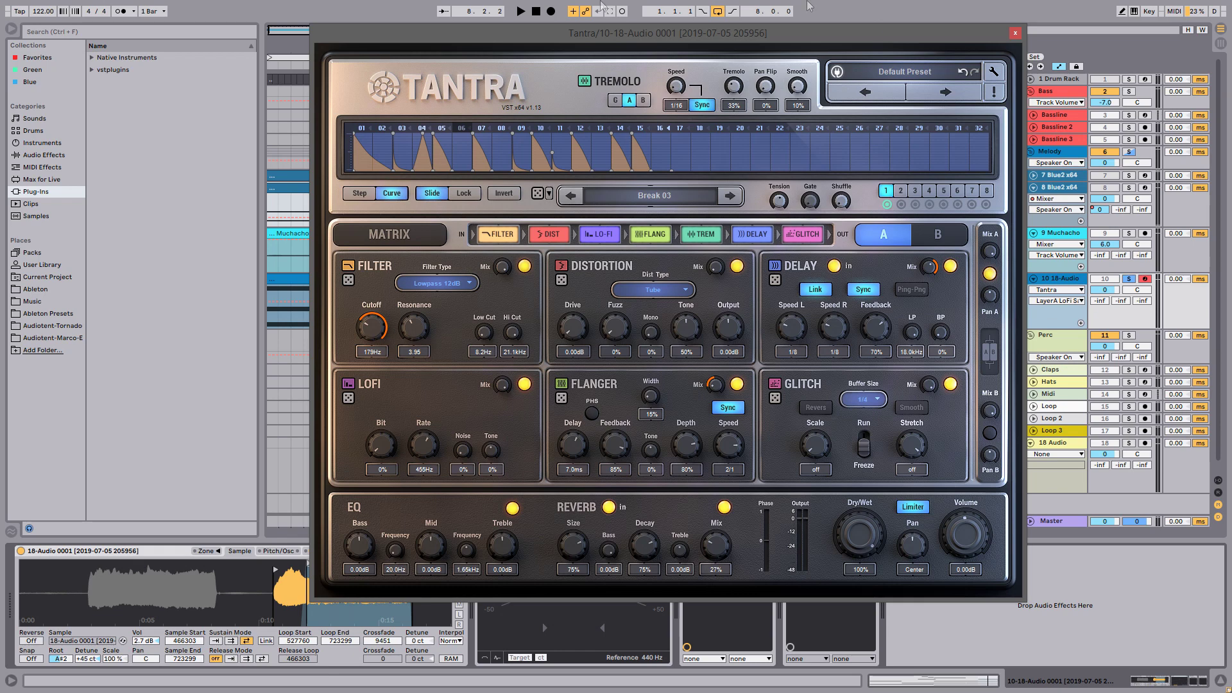
Close Tantra's window and insert an Arpeggiator MIDI effect before the sampler on the 18-Audio track.
{"action": "left_click", "coordinate": [1016, 36]}
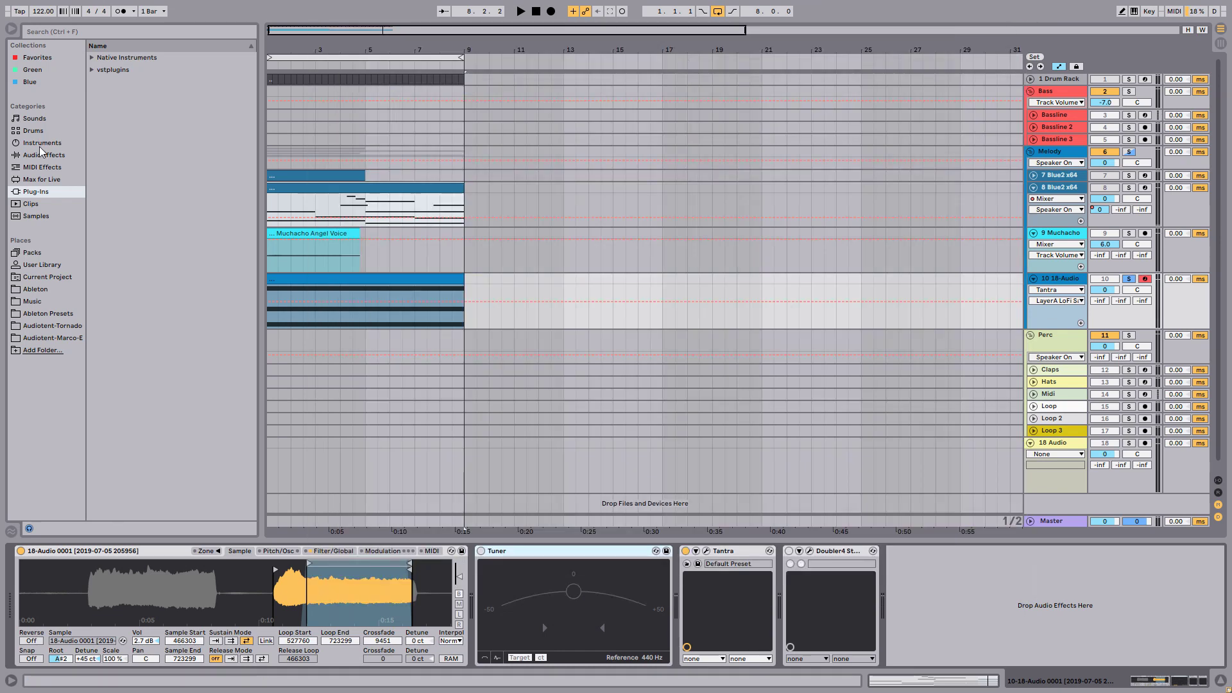
{"action": "left_click", "coordinate": [48, 167]}
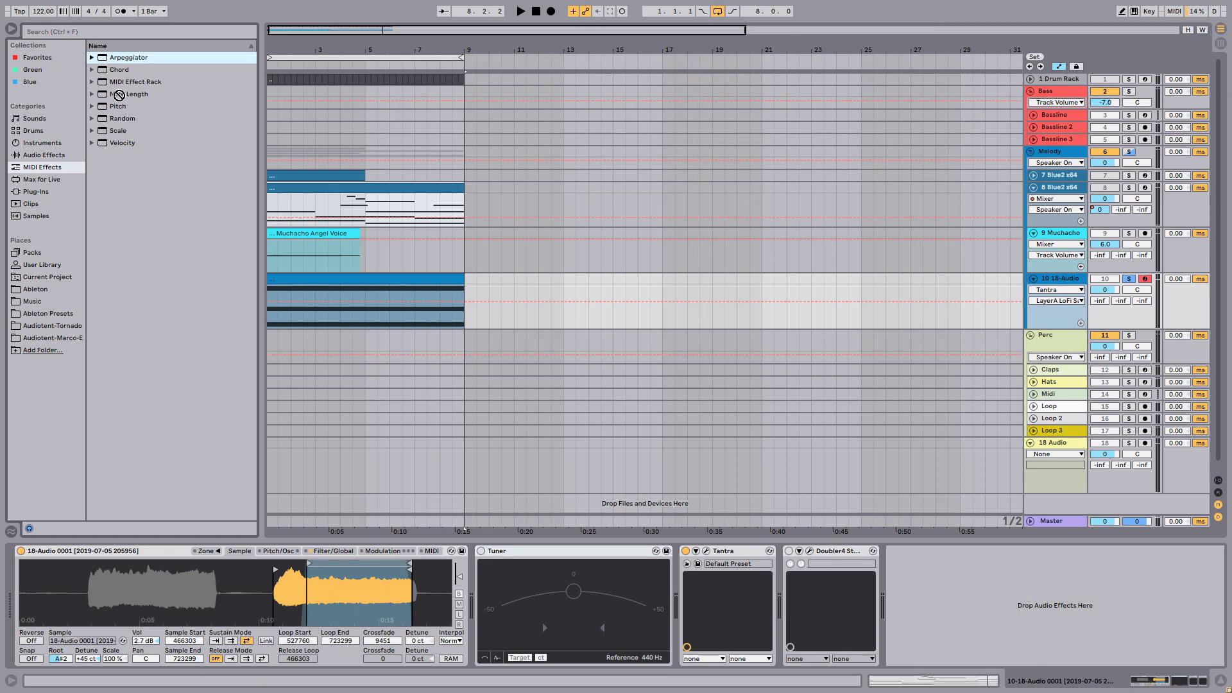
{"action": "left_click_drag", "start_coordinate": [17, 580], "coordinate": [18, 580]}
Set the Arpeggiator's style to Thumb UpDown and its gate to 78%.
{"action": "left_click_drag", "start_coordinate": [82, 620], "coordinate": [82, 619]}
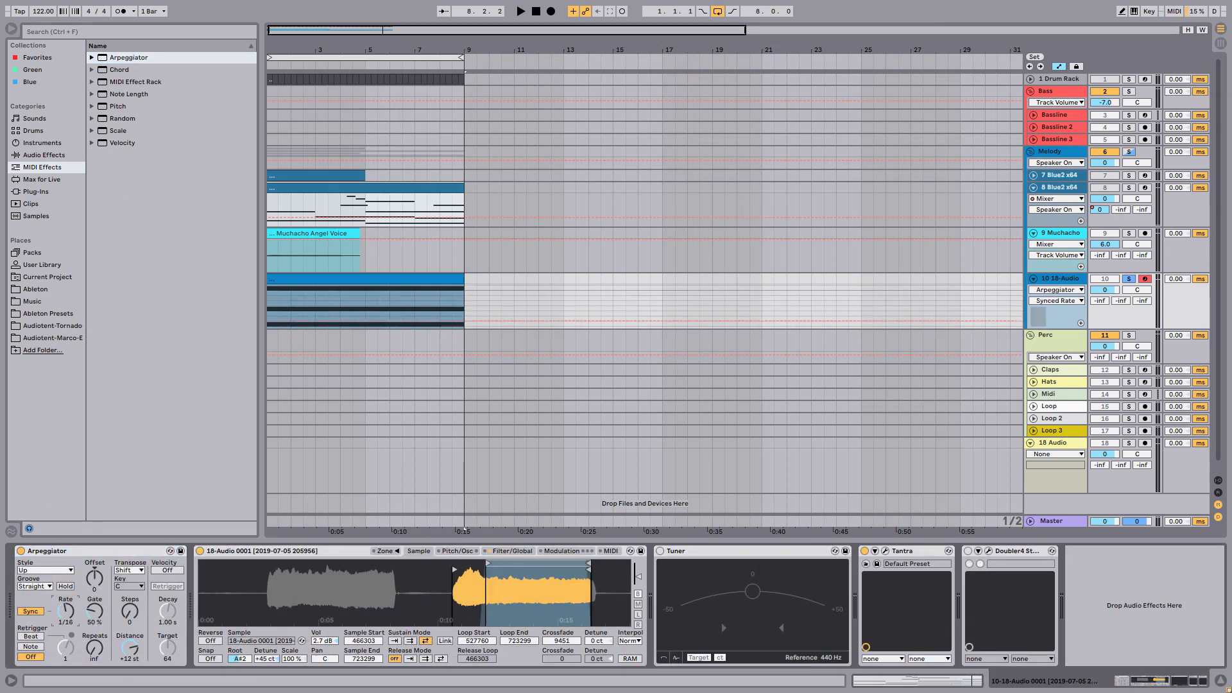
{"action": "left_click", "coordinate": [54, 571]}
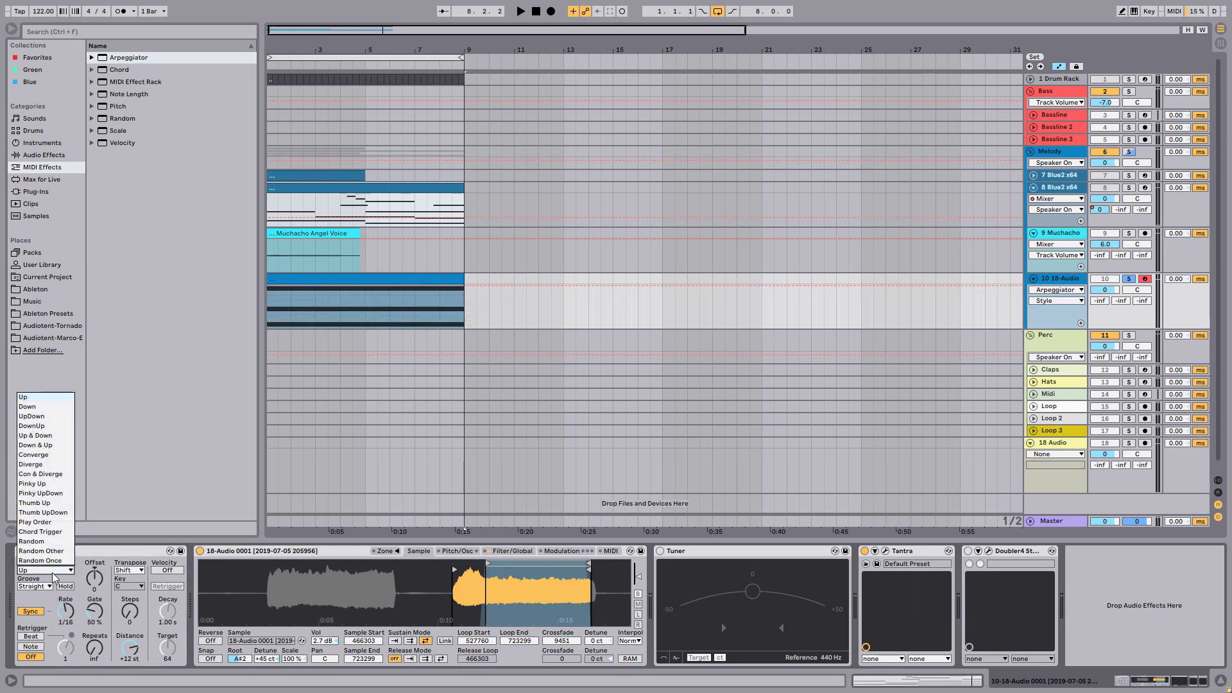
{"action": "left_click", "coordinate": [59, 513]}
{"action": "left_click_drag", "start_coordinate": [100, 621], "coordinate": [129, 606]}
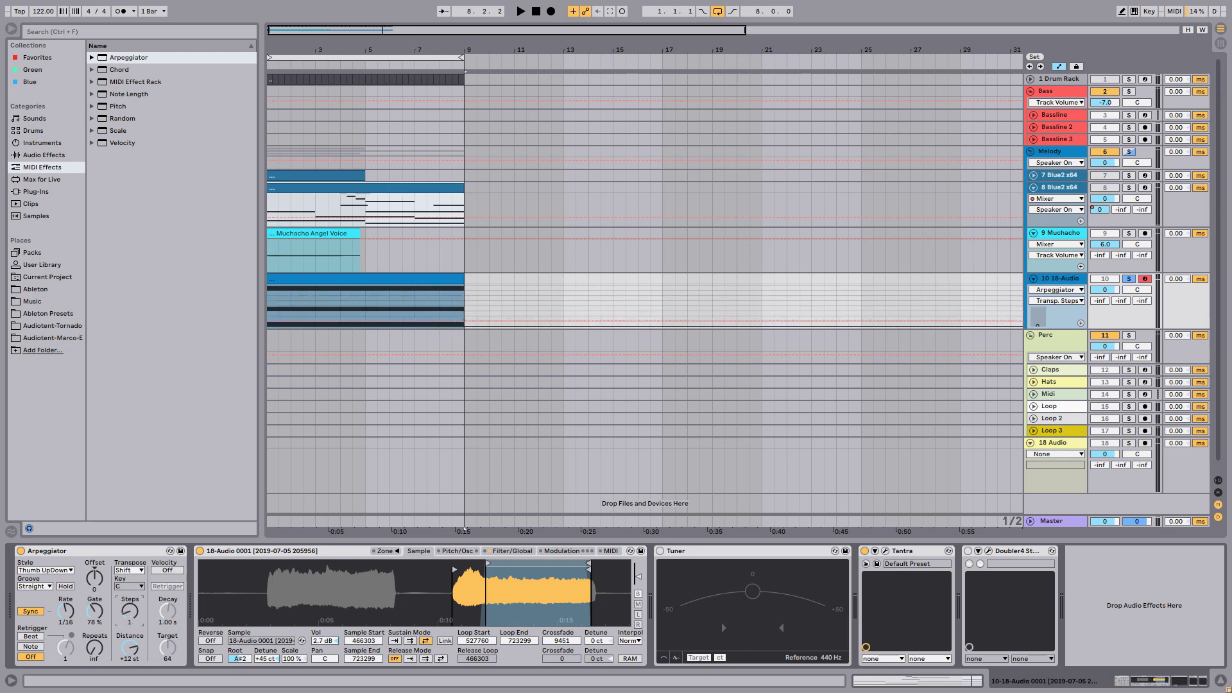
Bypass Tantra and audition the arpeggiated vocal on its own.
{"action": "left_click", "coordinate": [864, 551]}
{"action": "key", "text": "space"}
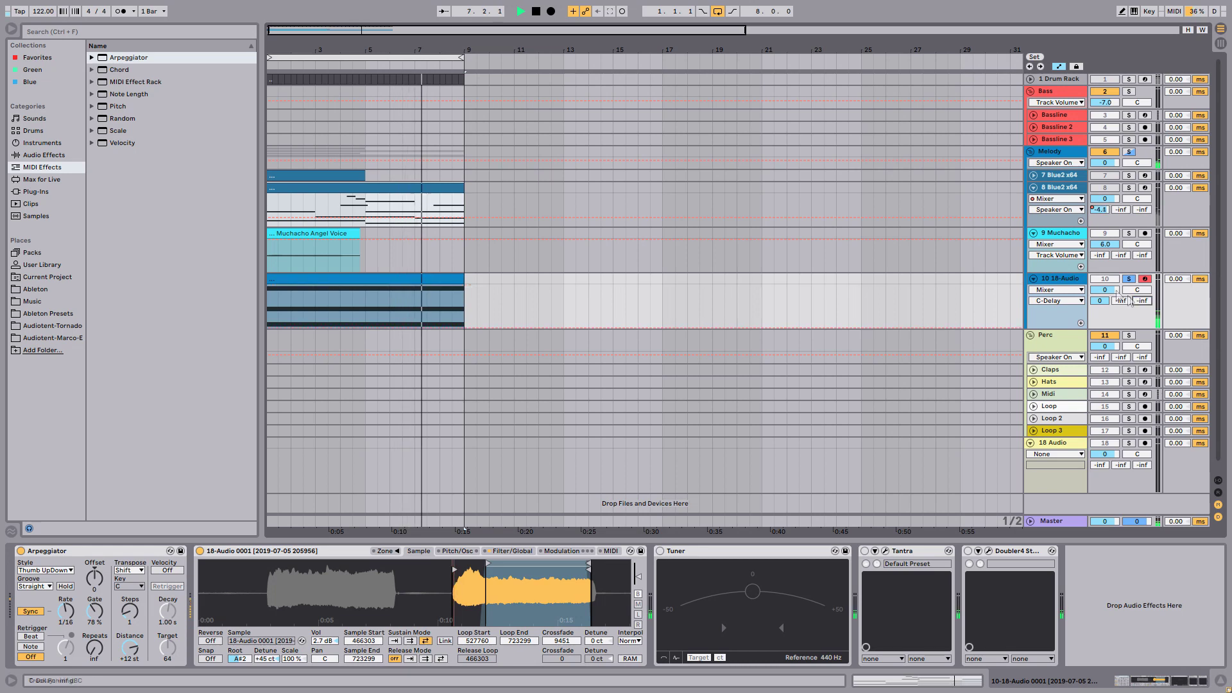
{"action": "key", "text": "space"}
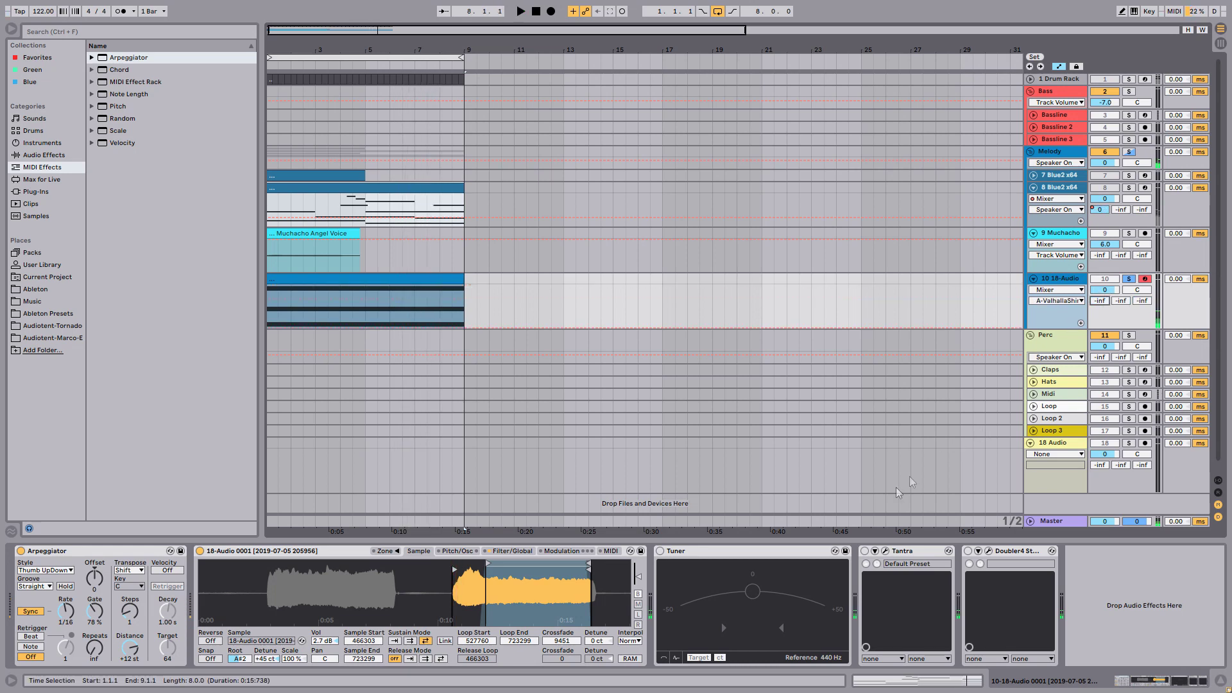
Reopen Tantra's window, move it clear of the device chain and turn Tantra back on.
{"action": "left_click", "coordinate": [884, 551]}
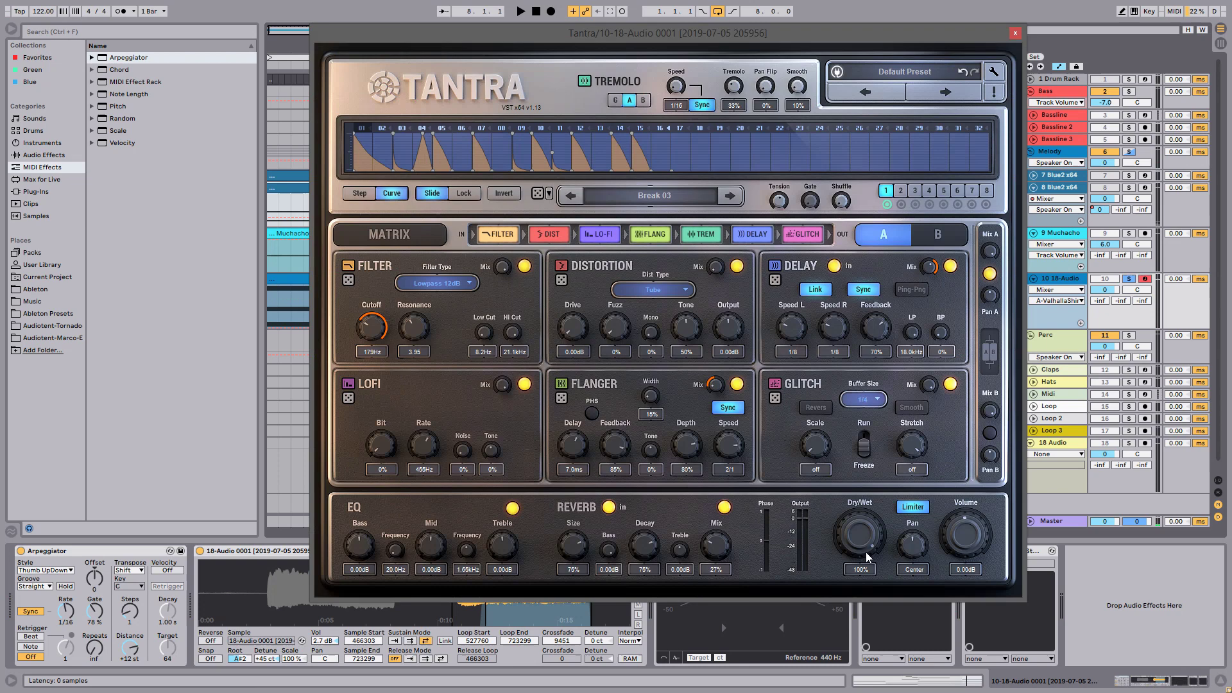
{"action": "left_click_drag", "start_coordinate": [818, 37], "coordinate": [617, 21]}
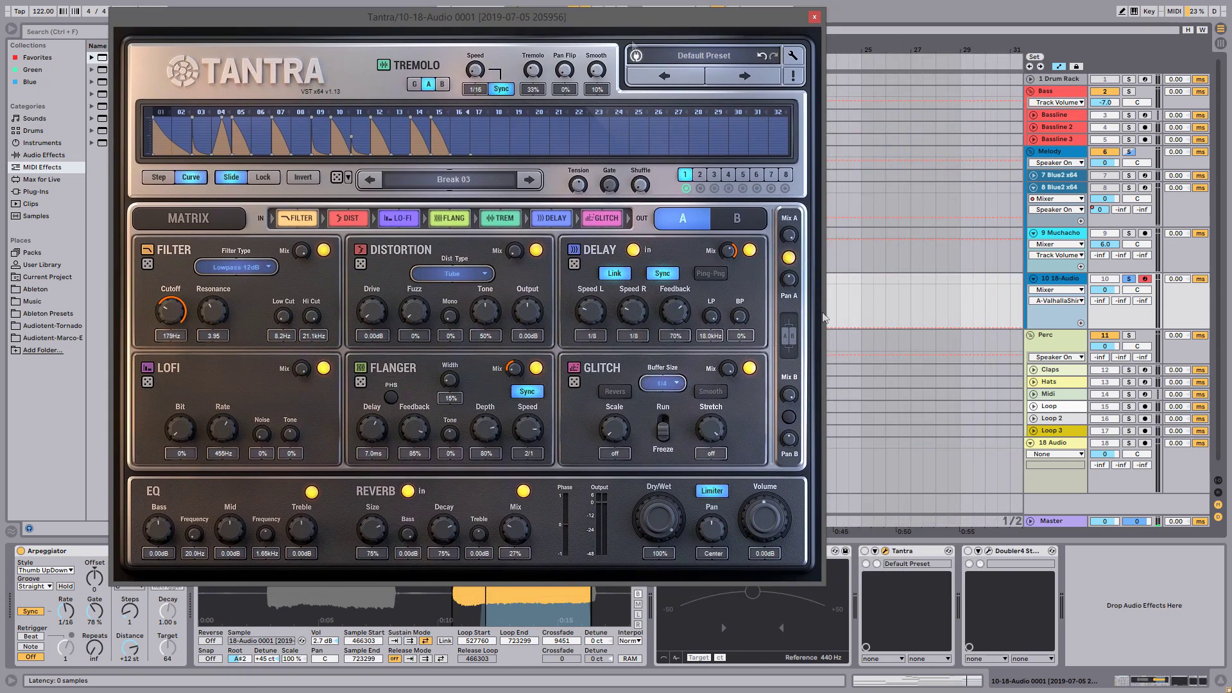
{"action": "left_click", "coordinate": [866, 551]}
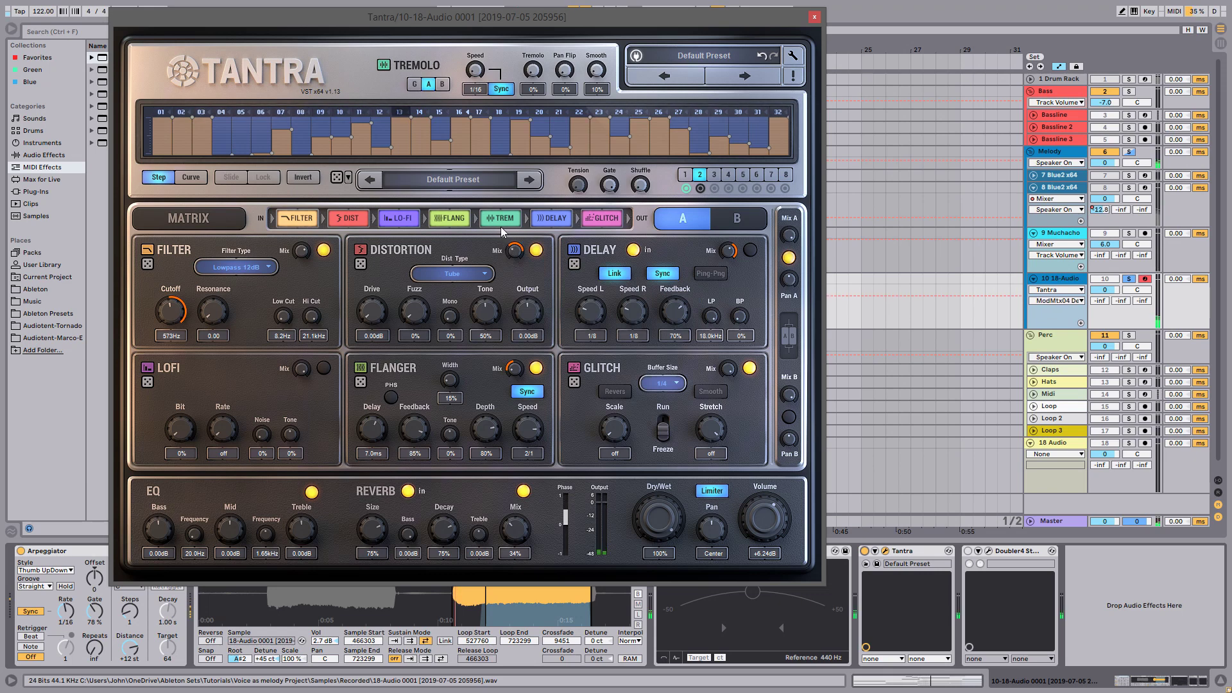
Adjust Tantra's layer A distortion mix and set the distortion drive to +3.12 dB.
{"action": "left_click_drag", "start_coordinate": [513, 257], "coordinate": [513, 264]}
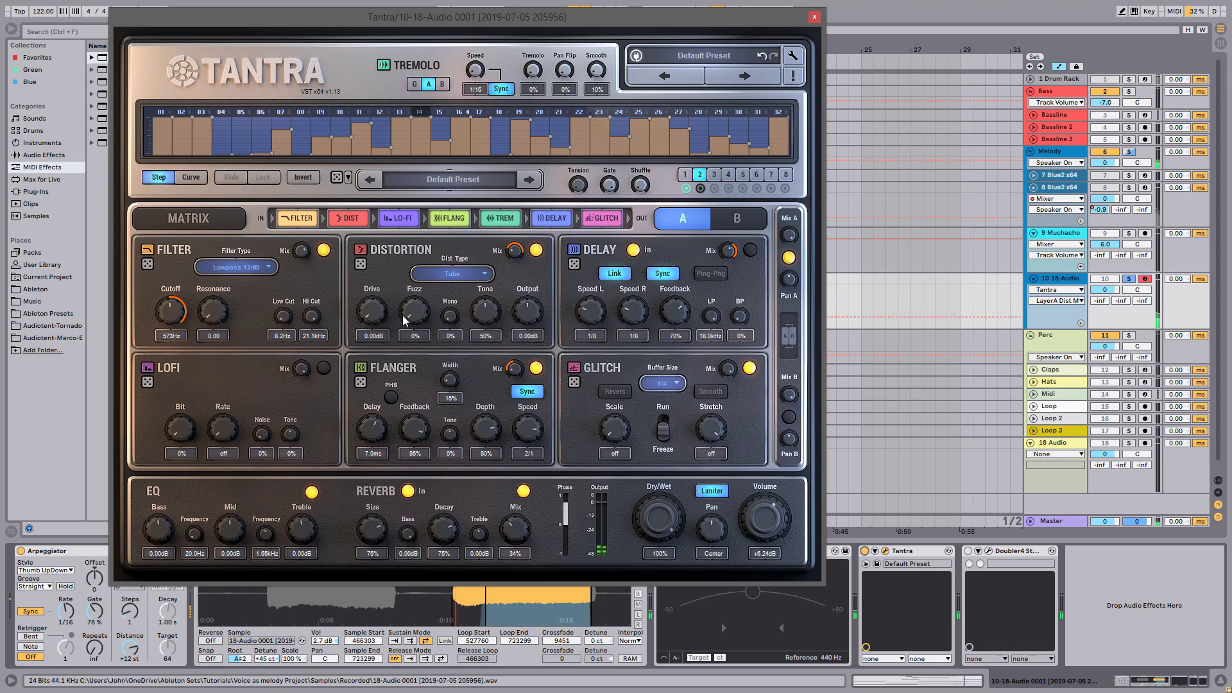
{"action": "left_click_drag", "start_coordinate": [378, 307], "coordinate": [382, 290]}
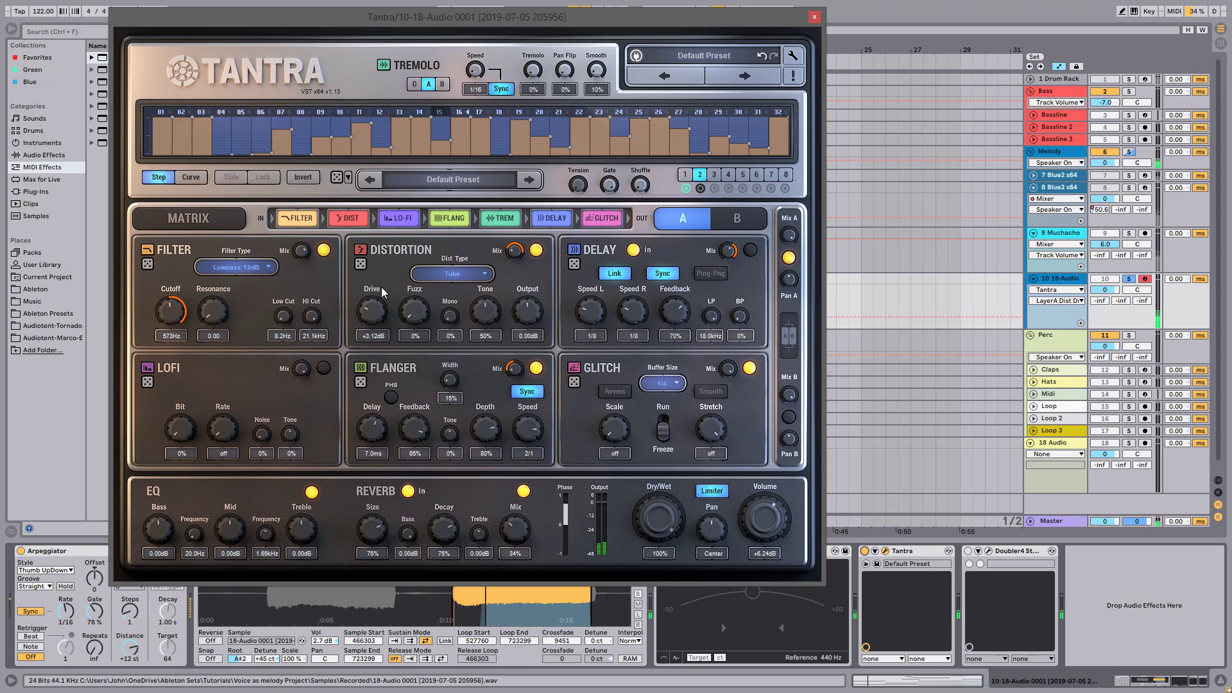
Close Tantra's window and raise the Arpeggiator's gate to 83%.
{"action": "left_click", "coordinate": [816, 16]}
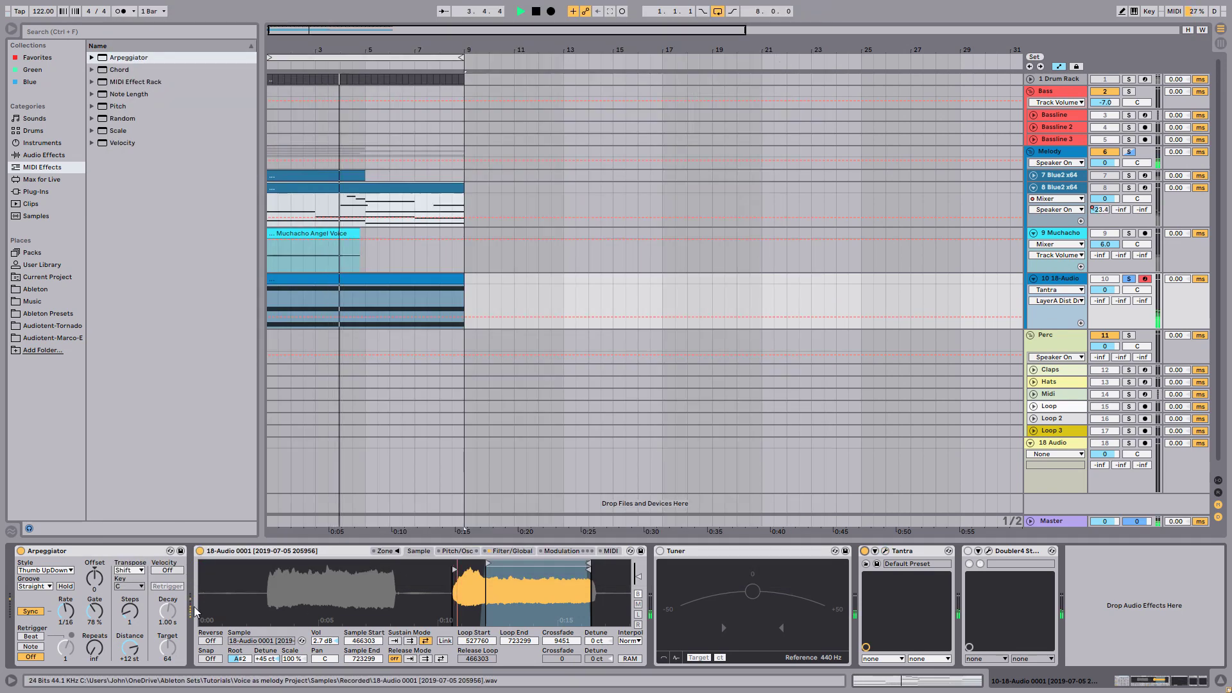
{"action": "left_click", "coordinate": [128, 613]}
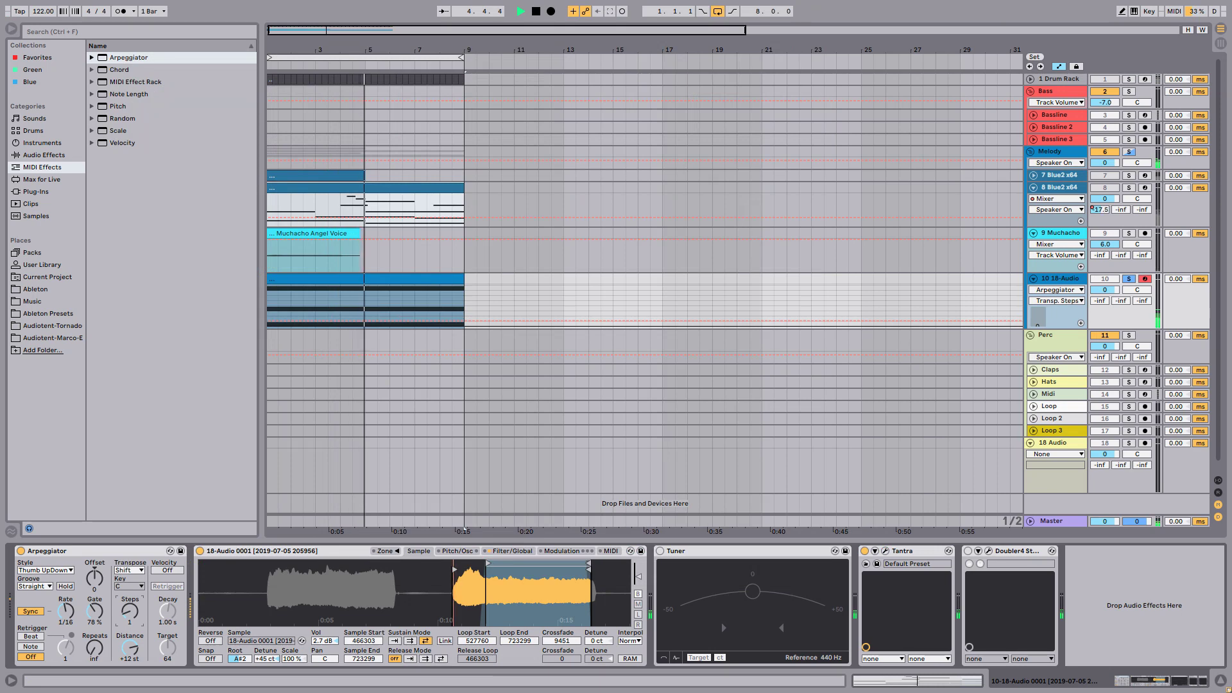
{"action": "left_click_drag", "start_coordinate": [129, 613], "coordinate": [94, 597]}
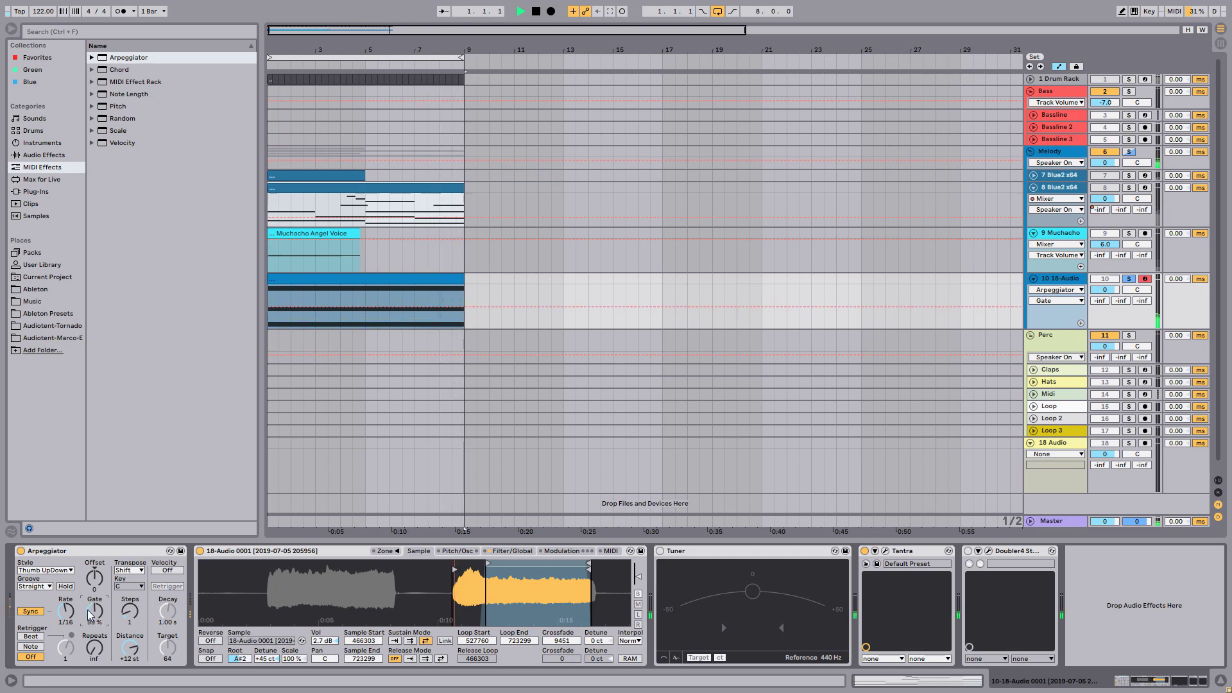
{"action": "left_click_drag", "start_coordinate": [94, 597], "coordinate": [94, 608]}
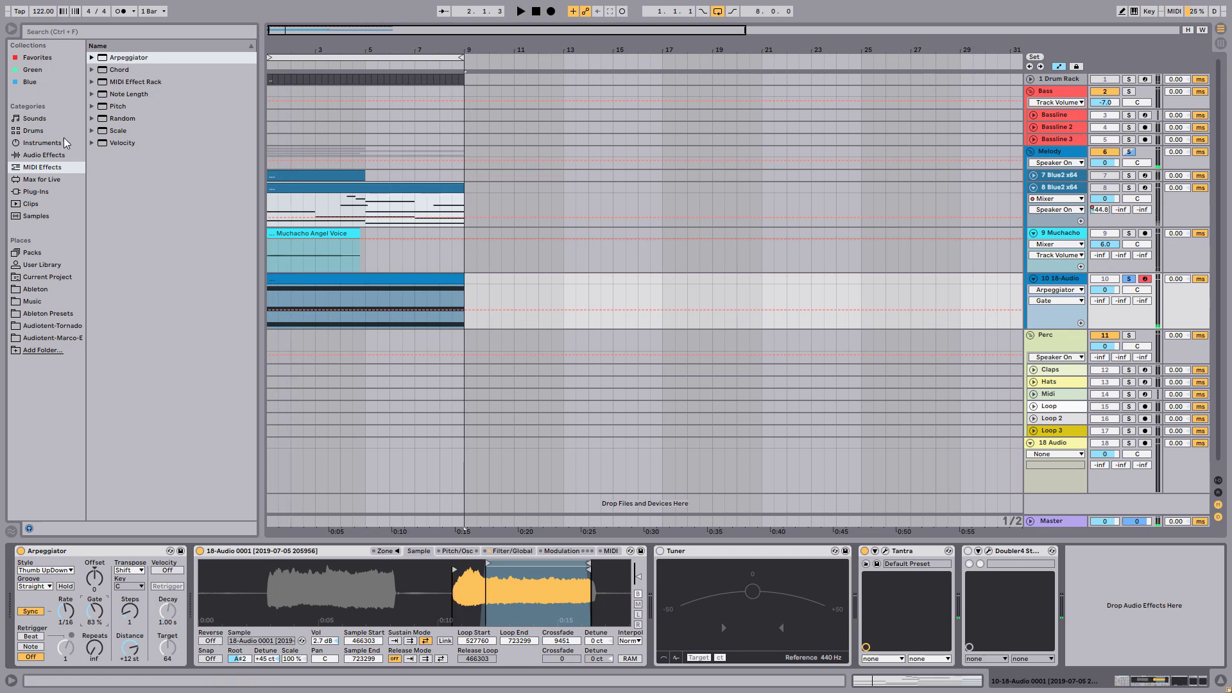
Insert the ValhallaDelay_x64 plug-in between Tantra and Doubler4, start playback and move its window clear of the browser's top.
{"action": "left_click", "coordinate": [45, 191]}
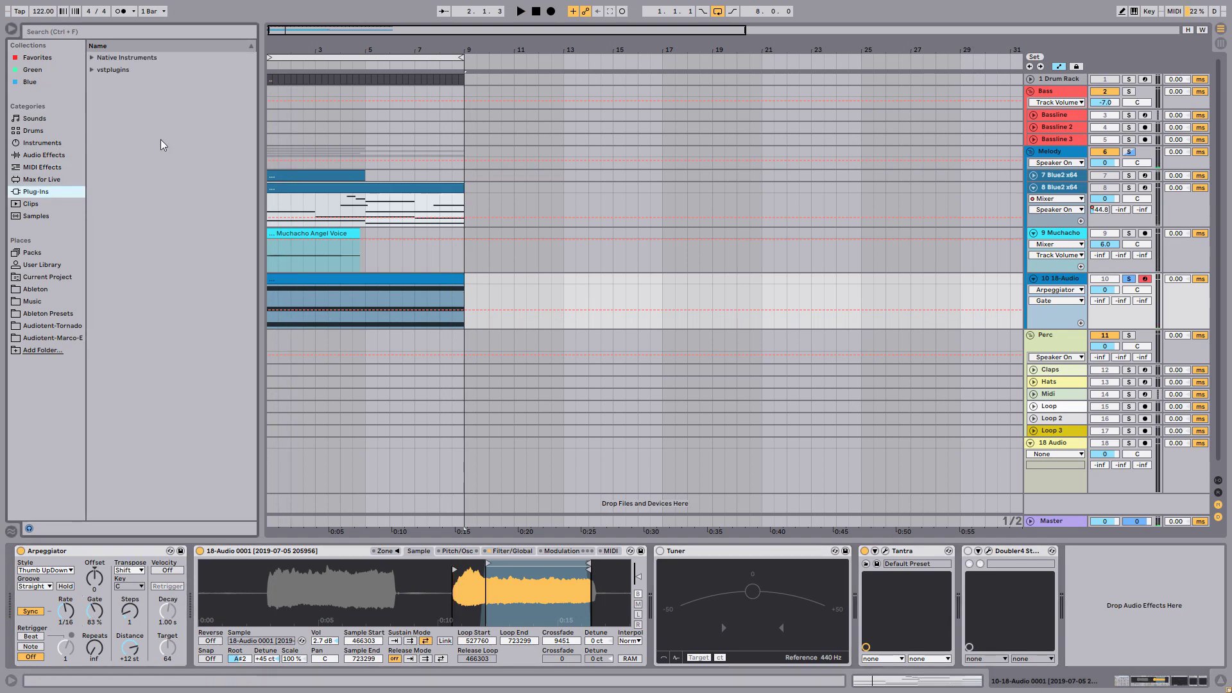
{"action": "left_click", "coordinate": [92, 69]}
{"action": "scroll", "coordinate": [152, 321], "scroll_direction": "down", "scroll_amount": 10}
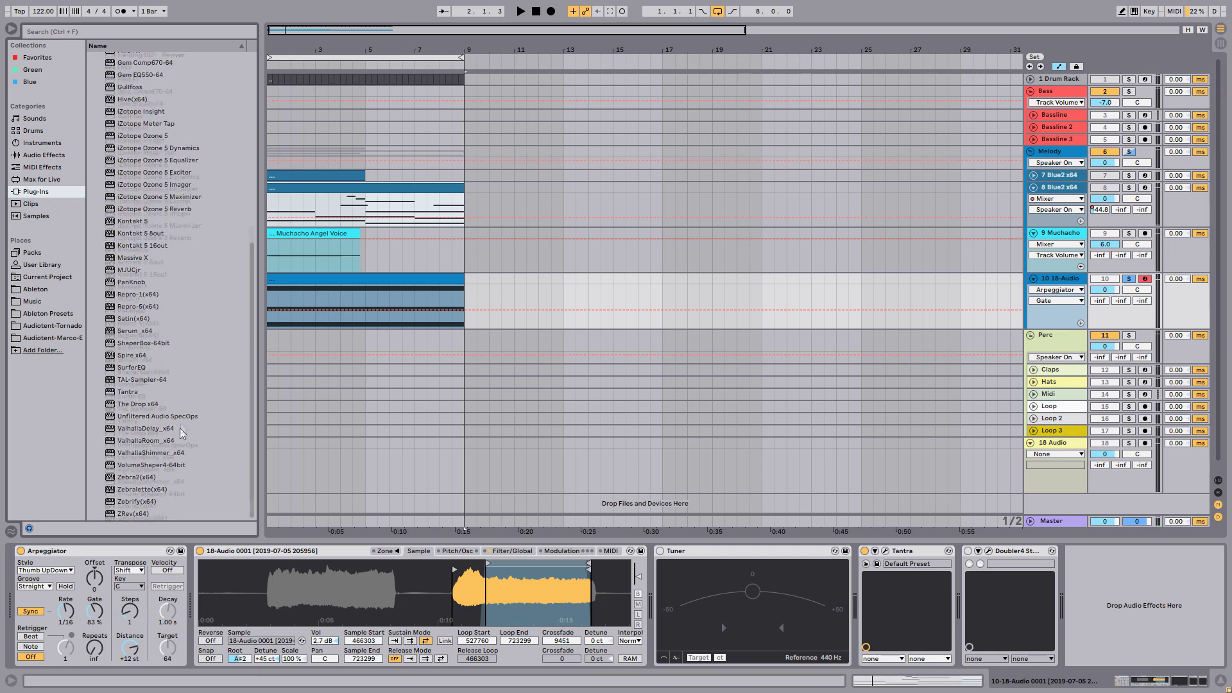
{"action": "left_click_drag", "start_coordinate": [129, 432], "coordinate": [923, 564]}
{"action": "key", "text": "space"}
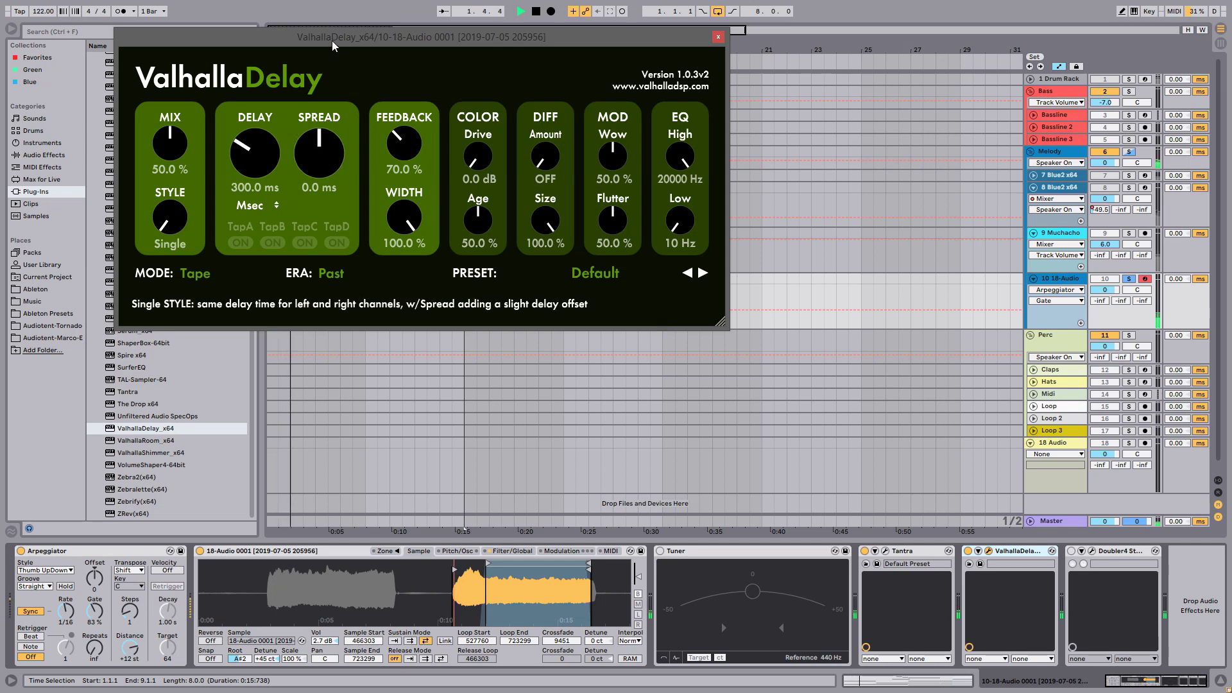
{"action": "left_click_drag", "start_coordinate": [308, 63], "coordinate": [340, 126]}
Try ValhallaDelay's Pitch mode with a 1 semitone shift, reducing the mix to 18%.
{"action": "left_click_drag", "start_coordinate": [209, 218], "coordinate": [211, 235]}
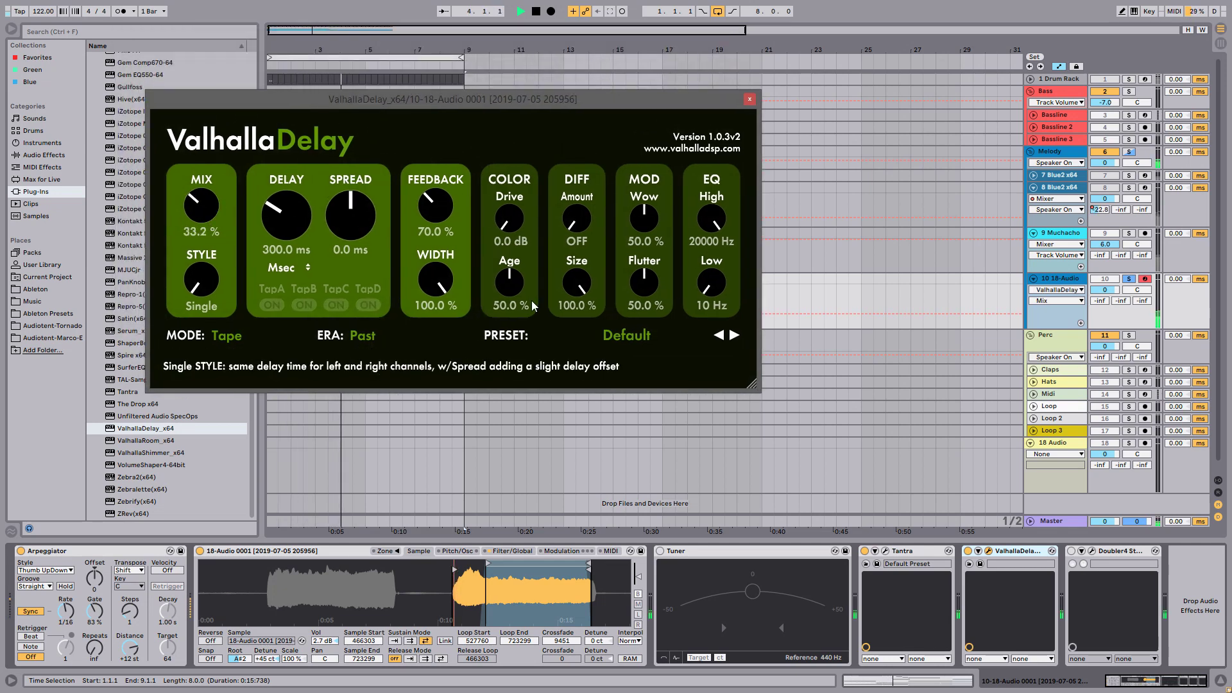
{"action": "left_click", "coordinate": [226, 336]}
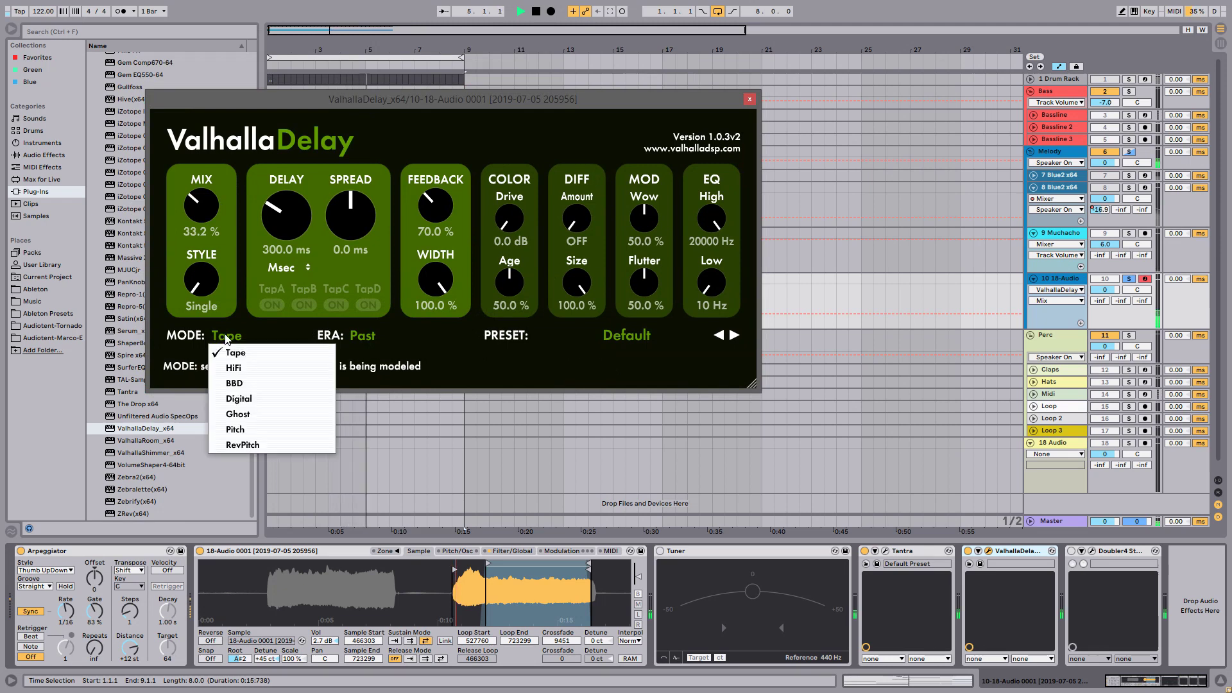
{"action": "left_click", "coordinate": [235, 429]}
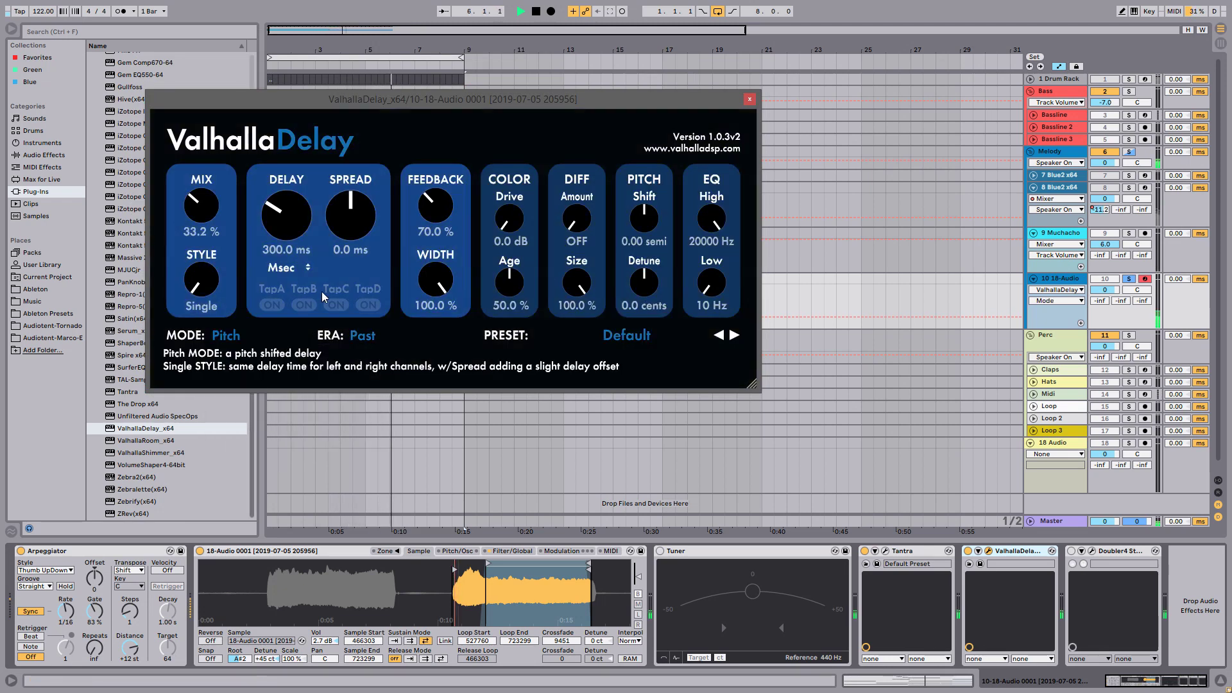
{"action": "left_click", "coordinate": [641, 241]}
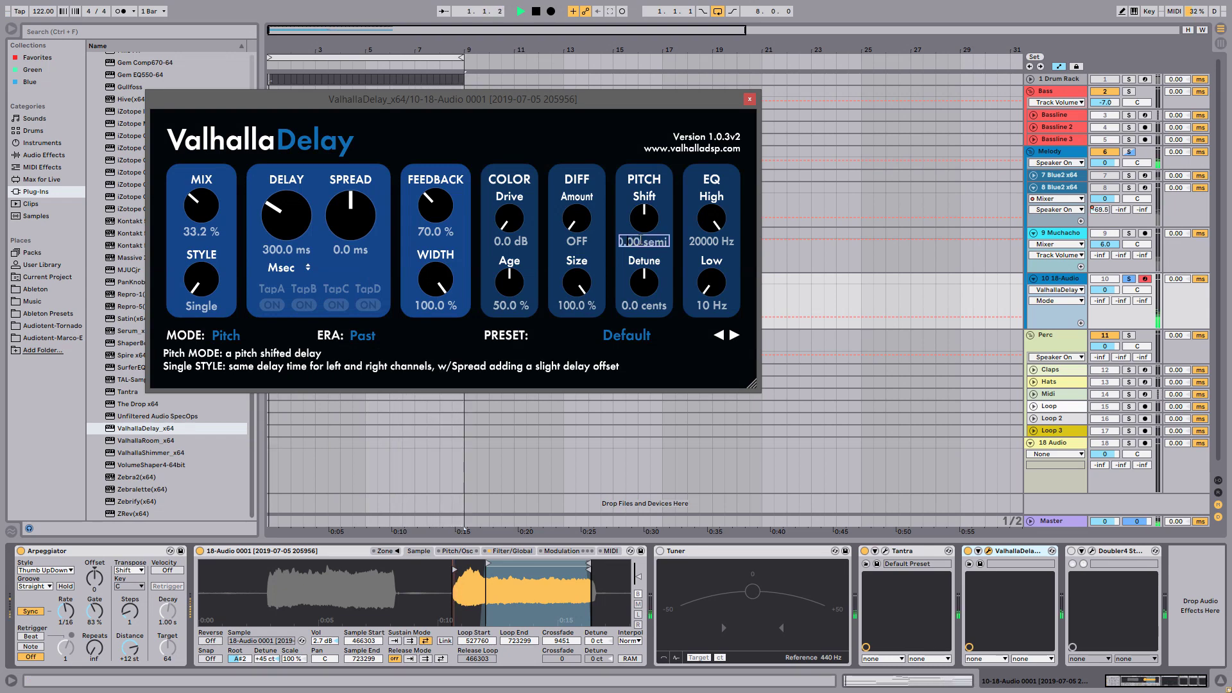
{"action": "type", "text": "1"}
{"action": "key", "text": "Return"}
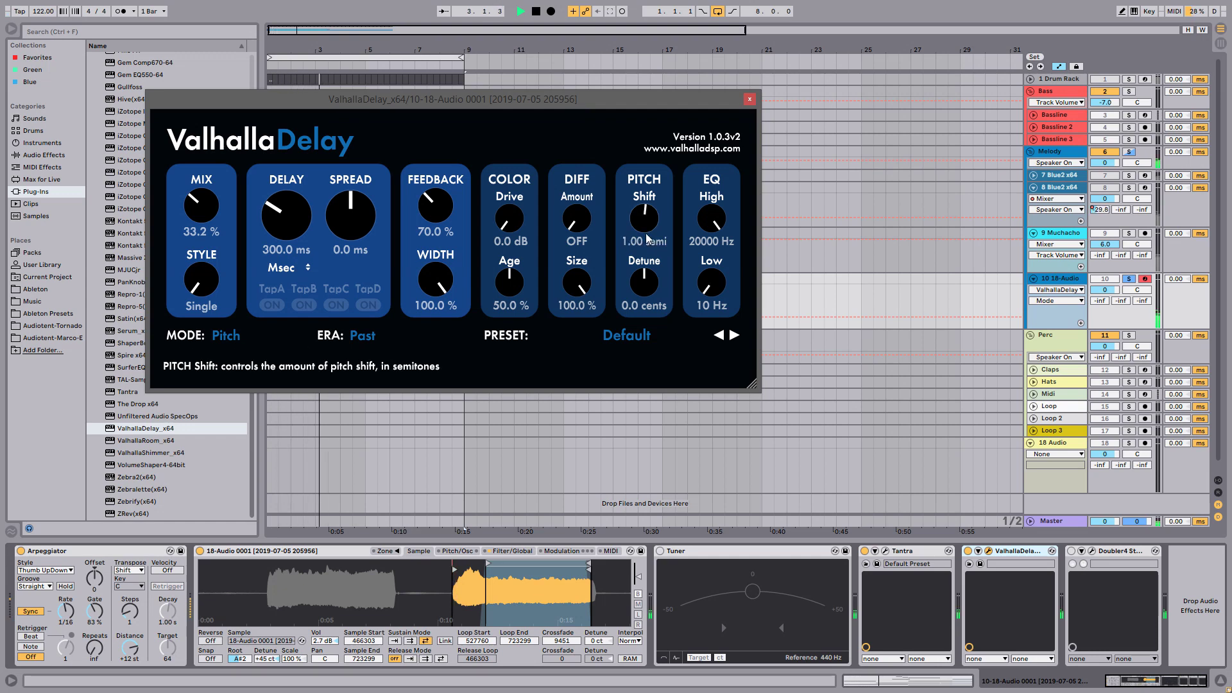
{"action": "left_click_drag", "start_coordinate": [215, 207], "coordinate": [219, 233]}
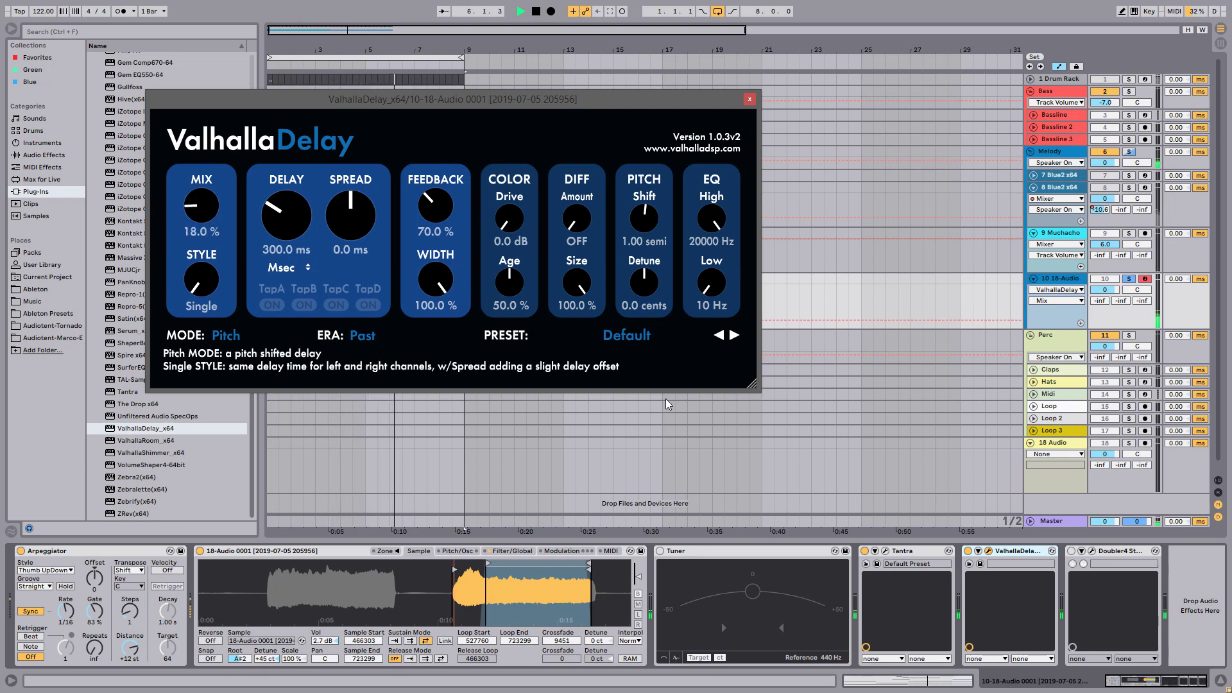
Switch ValhallaDelay to Digital mode, set its mix to 22.4% while auditioning, and close its window.
{"action": "left_click", "coordinate": [234, 343]}
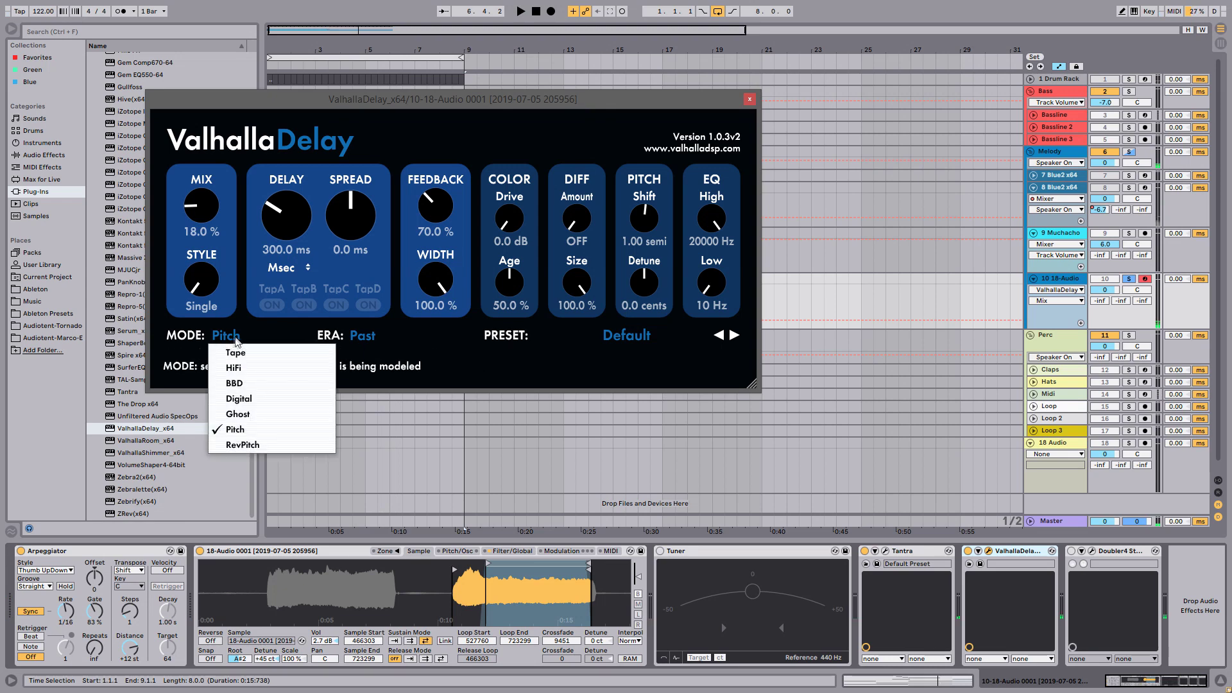
{"action": "left_click", "coordinate": [264, 393]}
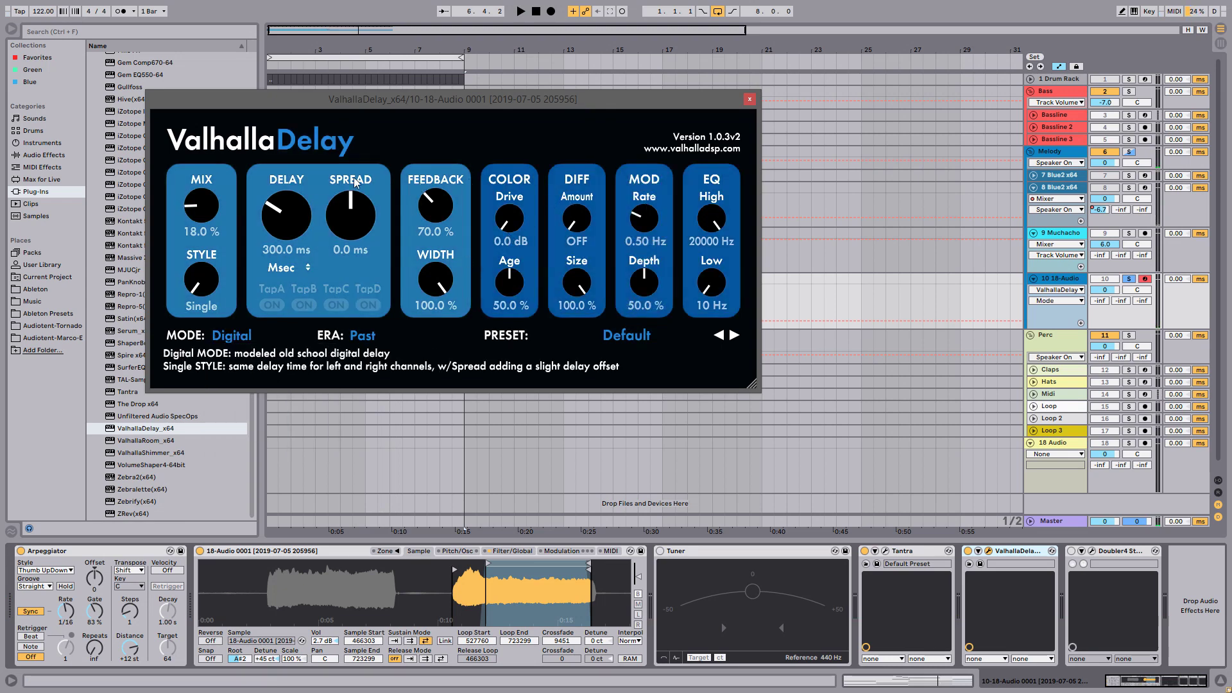
{"action": "key", "text": "space"}
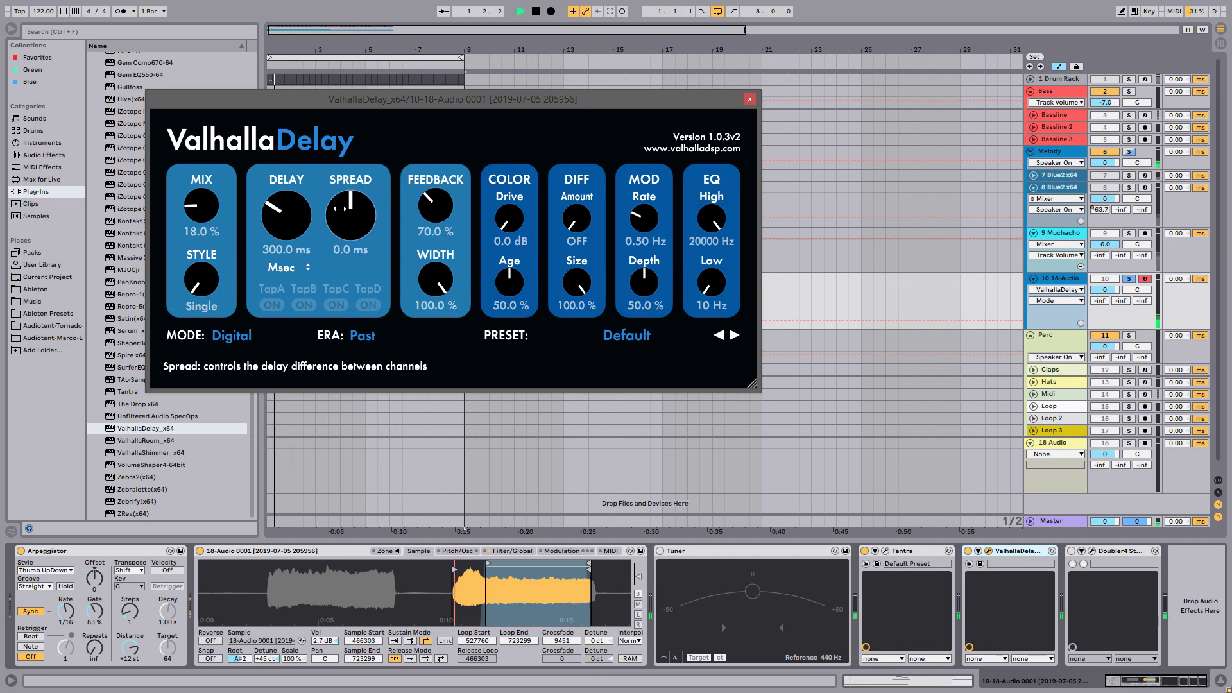
{"action": "left_click_drag", "start_coordinate": [203, 206], "coordinate": [207, 200]}
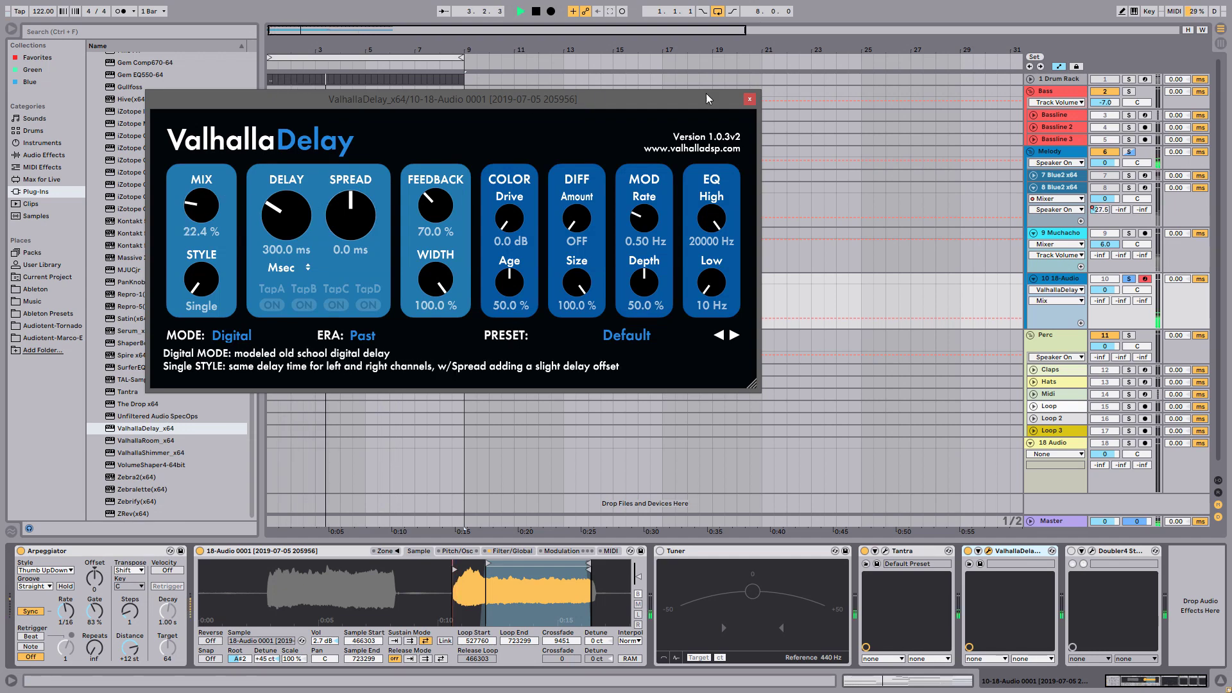
{"action": "left_click", "coordinate": [750, 99]}
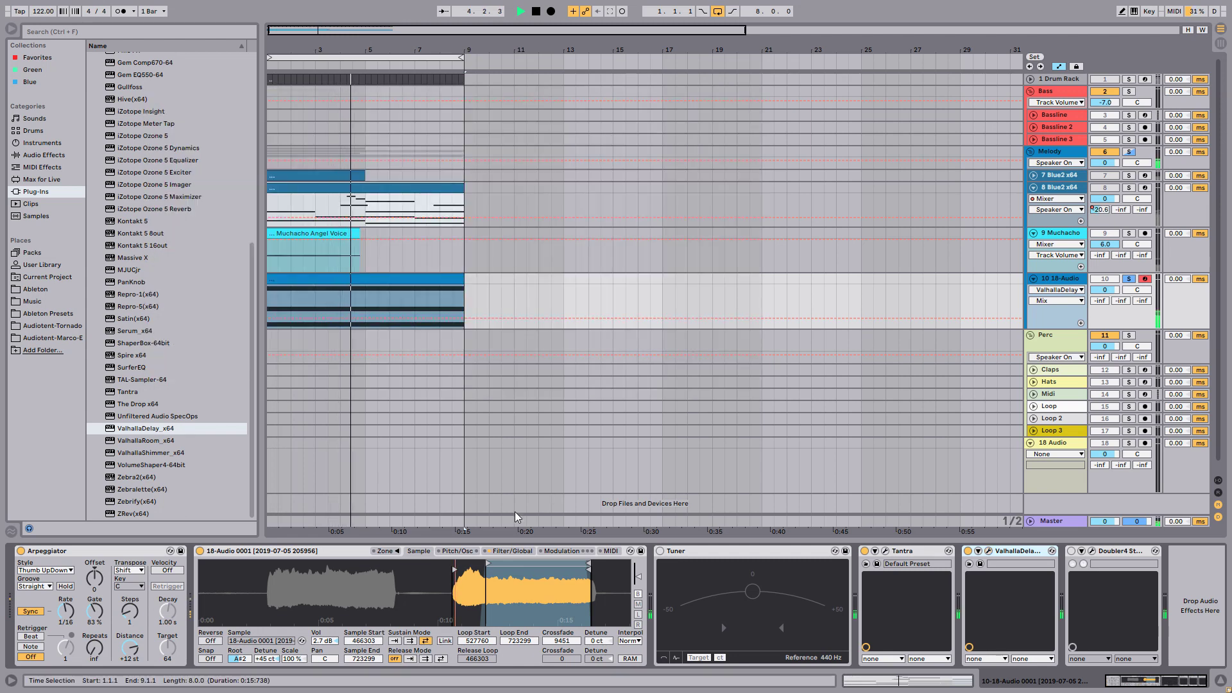
Lower the vocal sampler's filter cutoff to about 4.57 kHz and raise the filter resonance to about 55%.
{"action": "left_click", "coordinate": [517, 551]}
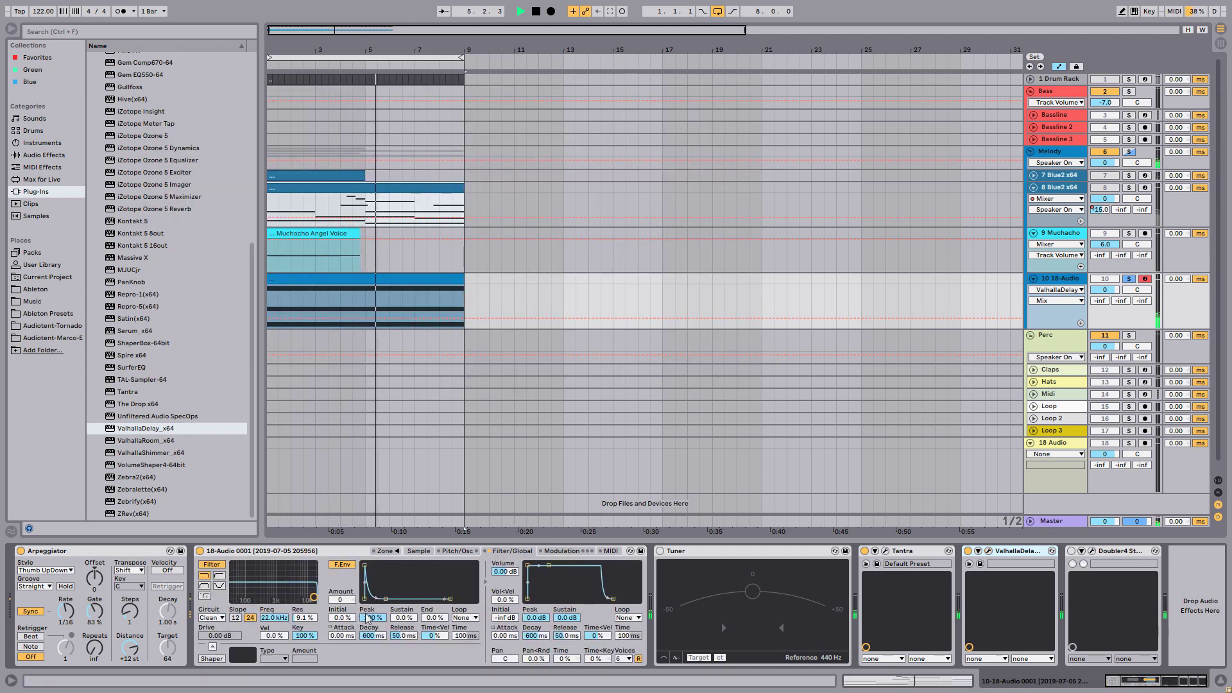
{"action": "left_click_drag", "start_coordinate": [309, 594], "coordinate": [283, 581]}
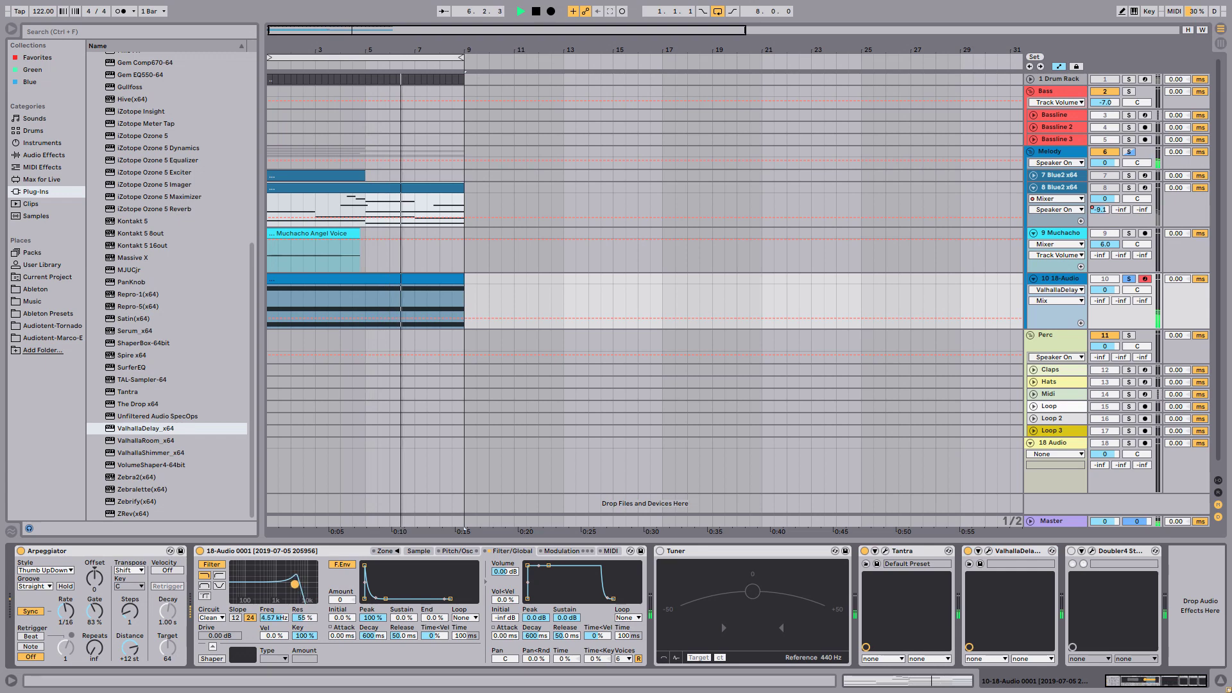